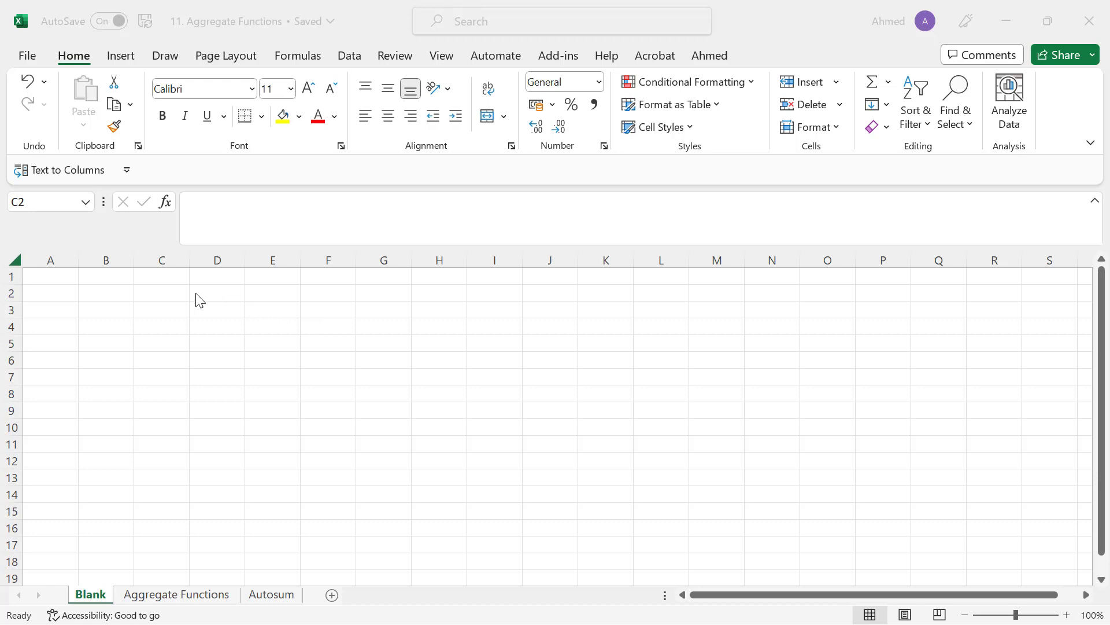
- Enter the addition formula = 2 + 2 in cell C1
{"action": "left_click", "coordinate": [161, 291]}
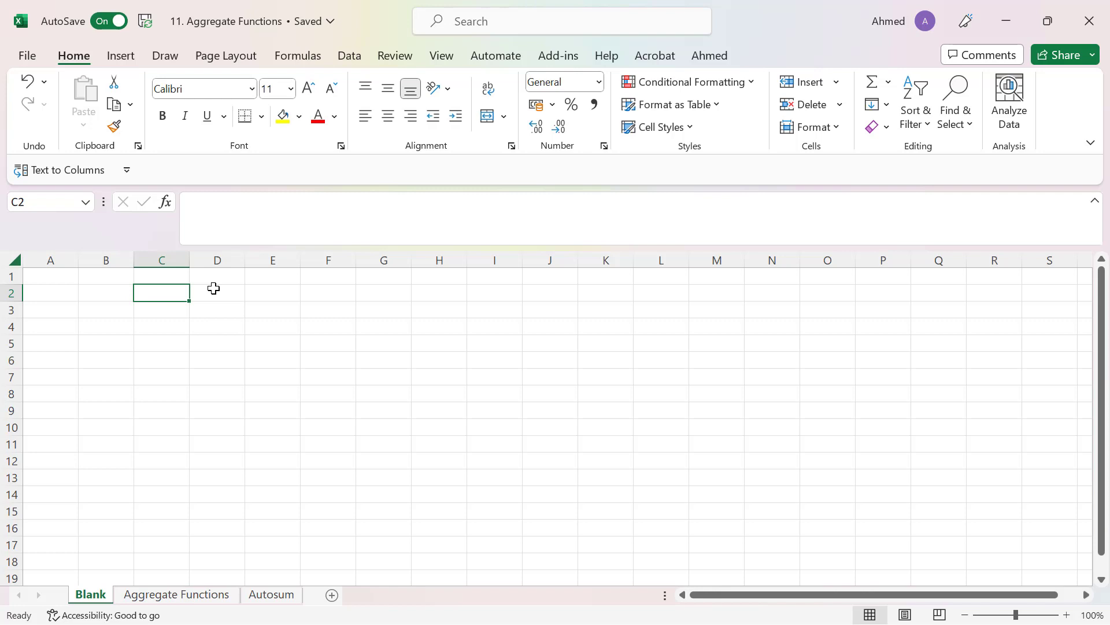
{"action": "left_click", "coordinate": [161, 276]}
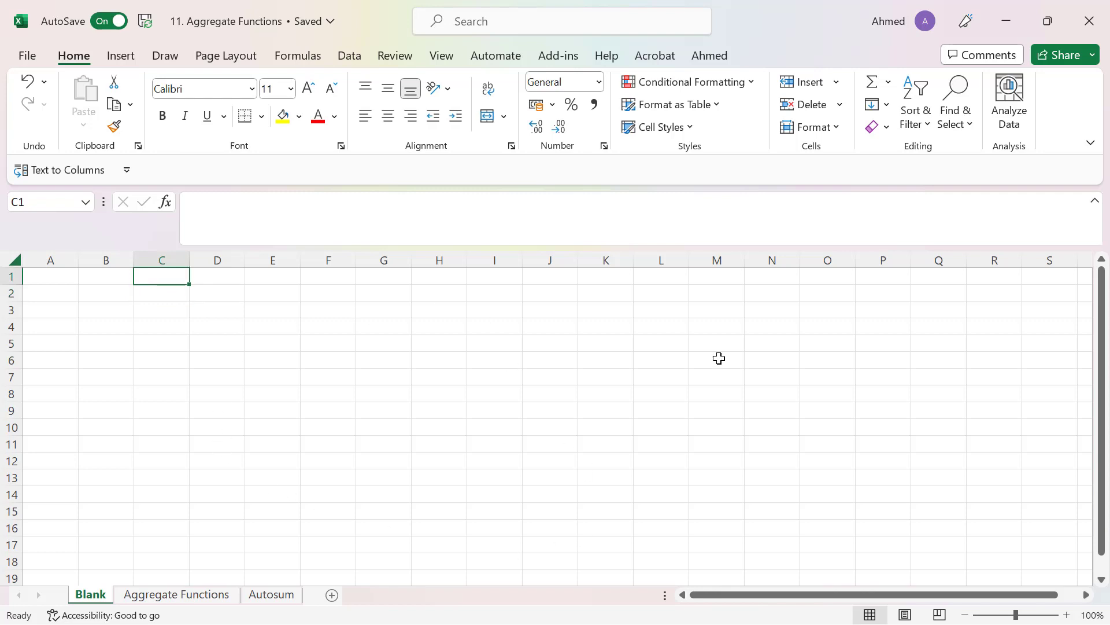
{"action": "type", "text": "= 2"}
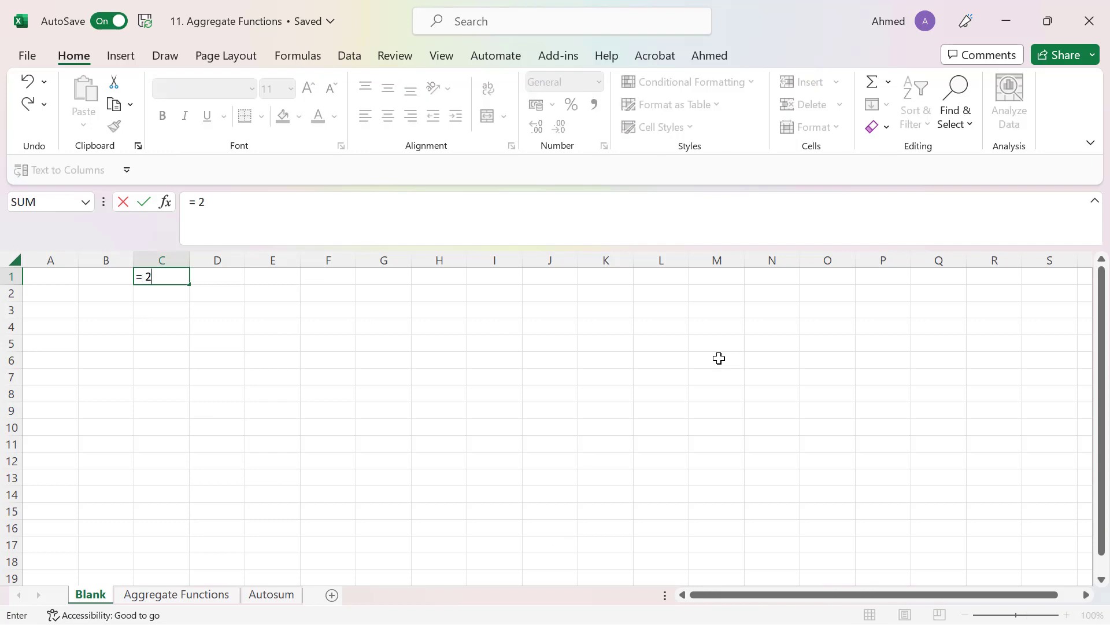
{"action": "type", "text": " + 2"}
{"action": "key", "text": "Return"}
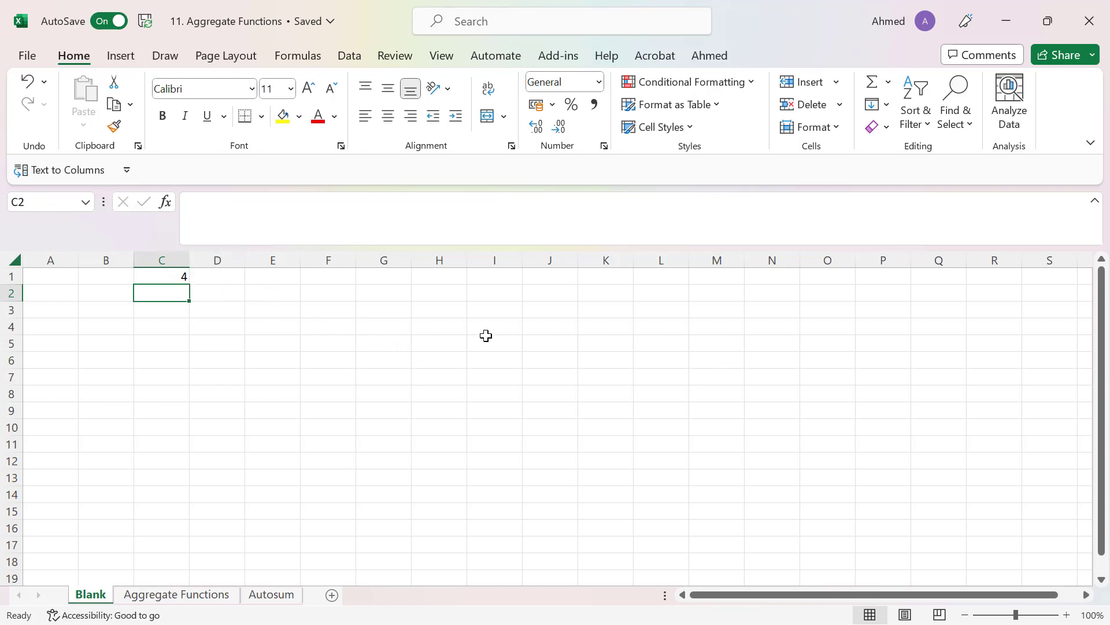
- Enter the multiplication formula = 2 * 2 in cell C2 and the division formula = 2/2 in cell C3
{"action": "type", "text": "= 2 * "}
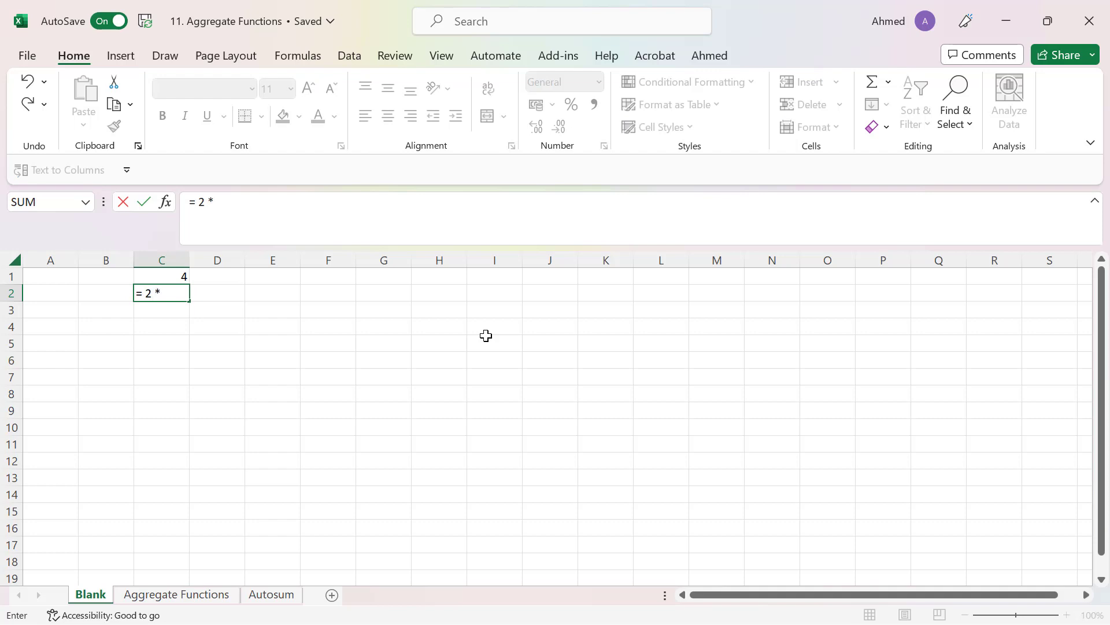
{"action": "type", "text": "2"}
{"action": "key", "text": "Return"}
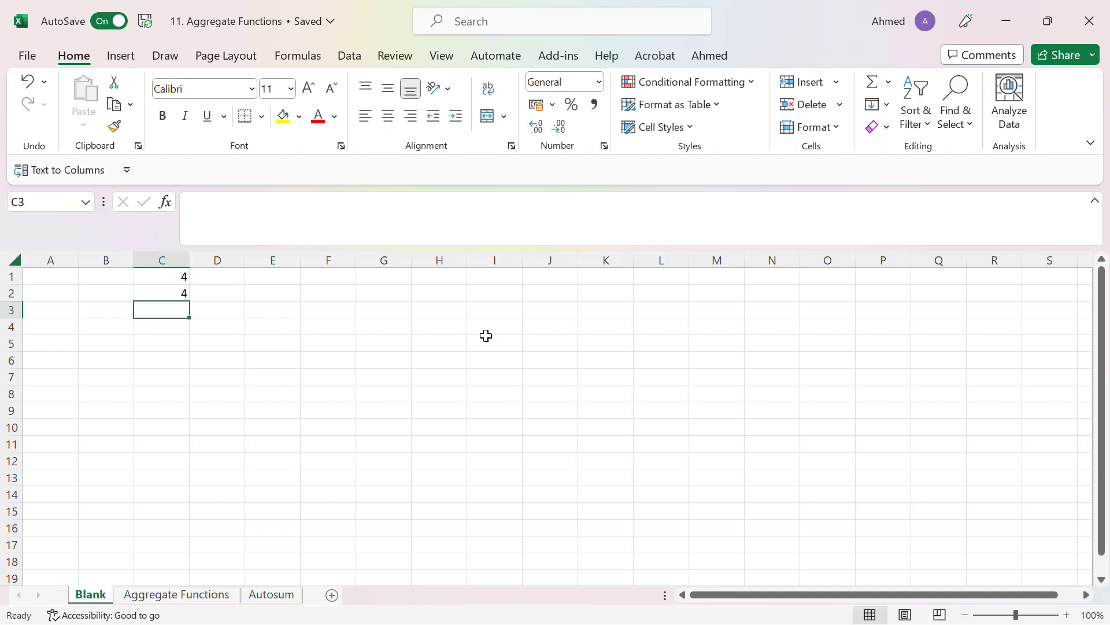
{"action": "type", "text": "="}
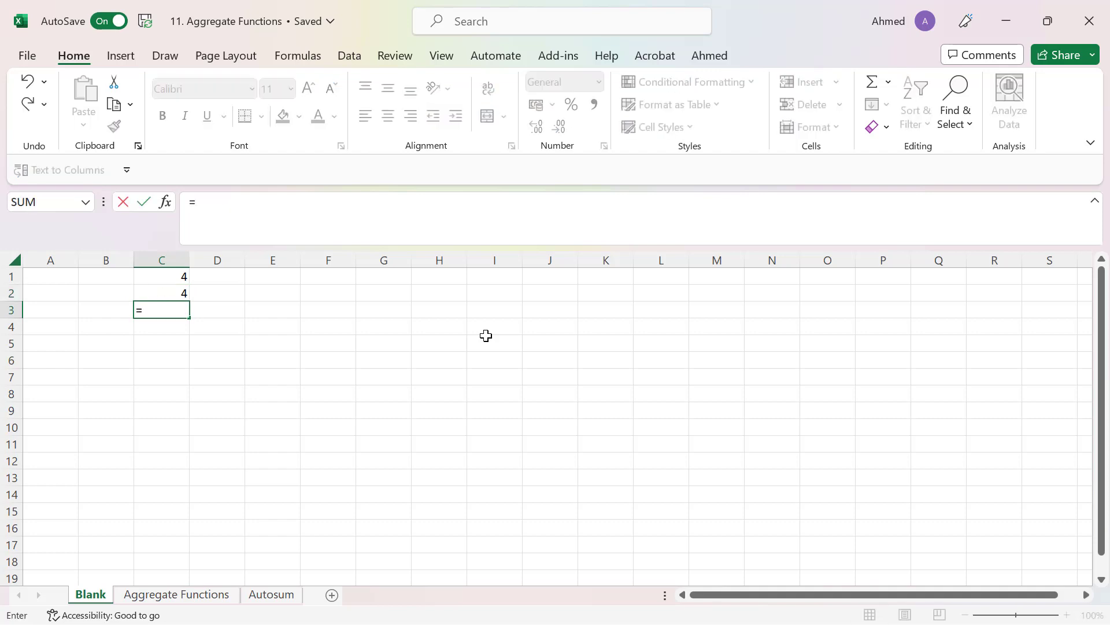
{"action": "type", "text": " 2/2"}
{"action": "key", "text": "Return"}
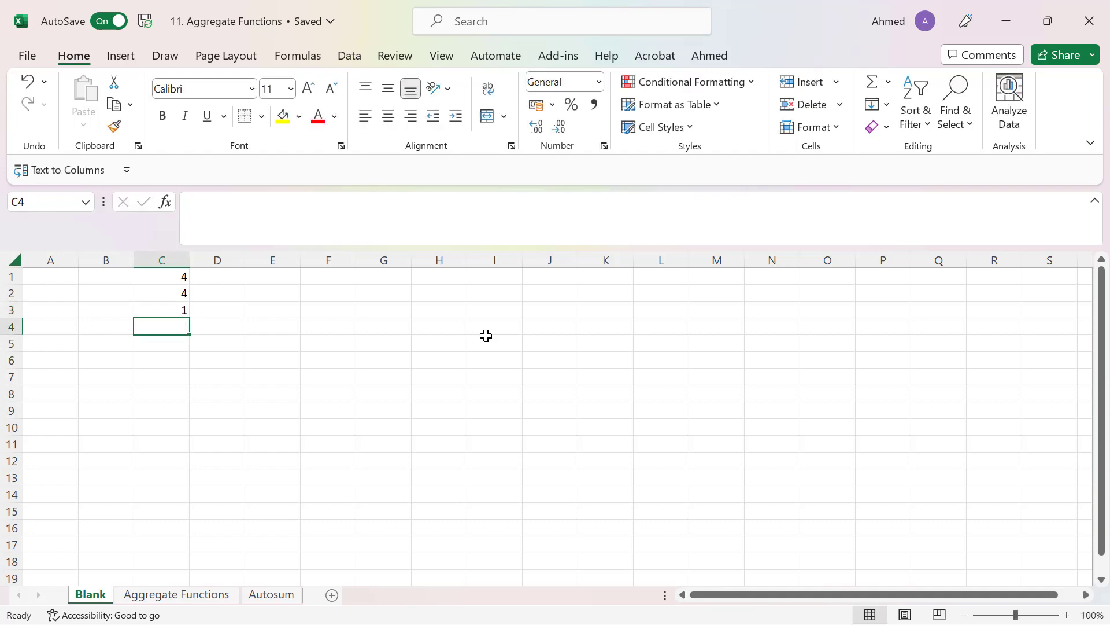
- Enter the exponent formula = 2 ^ 3 in cell C4 and reselect that cell
{"action": "type", "text": "= 2"}
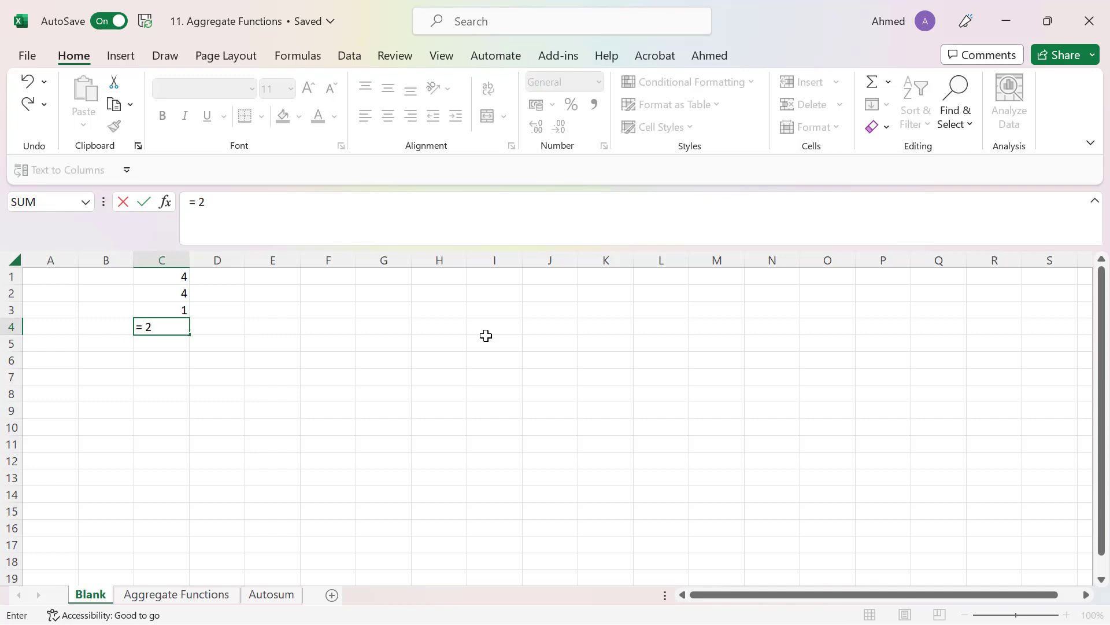
{"action": "type", "text": " ^ 3"}
{"action": "key", "text": "Return"}
{"action": "key", "text": "Up"}
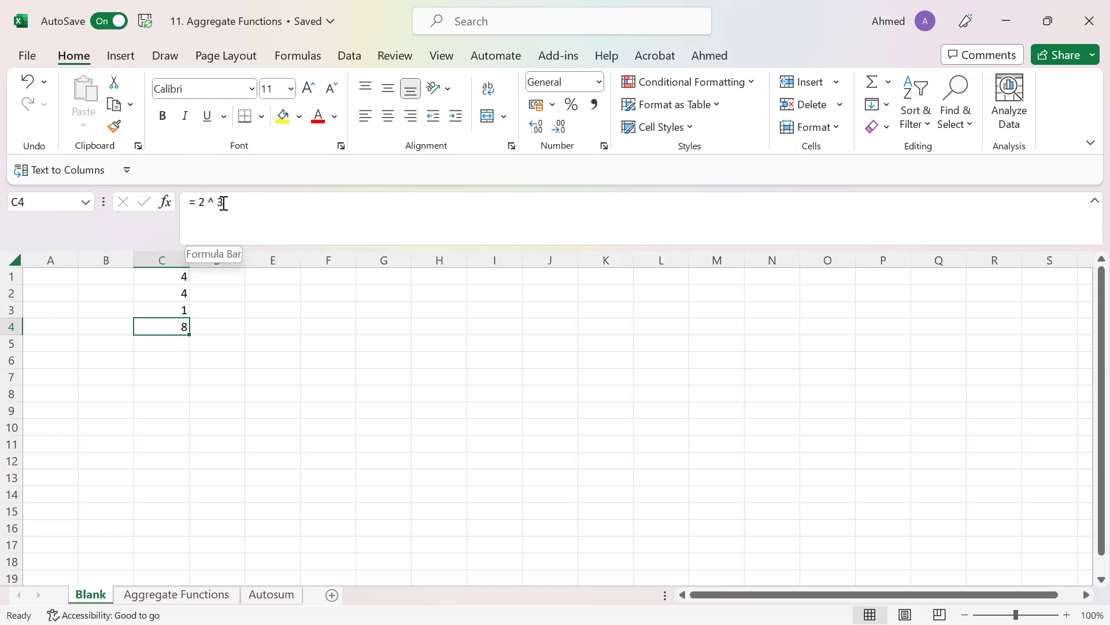
{"action": "left_click", "coordinate": [173, 261]}
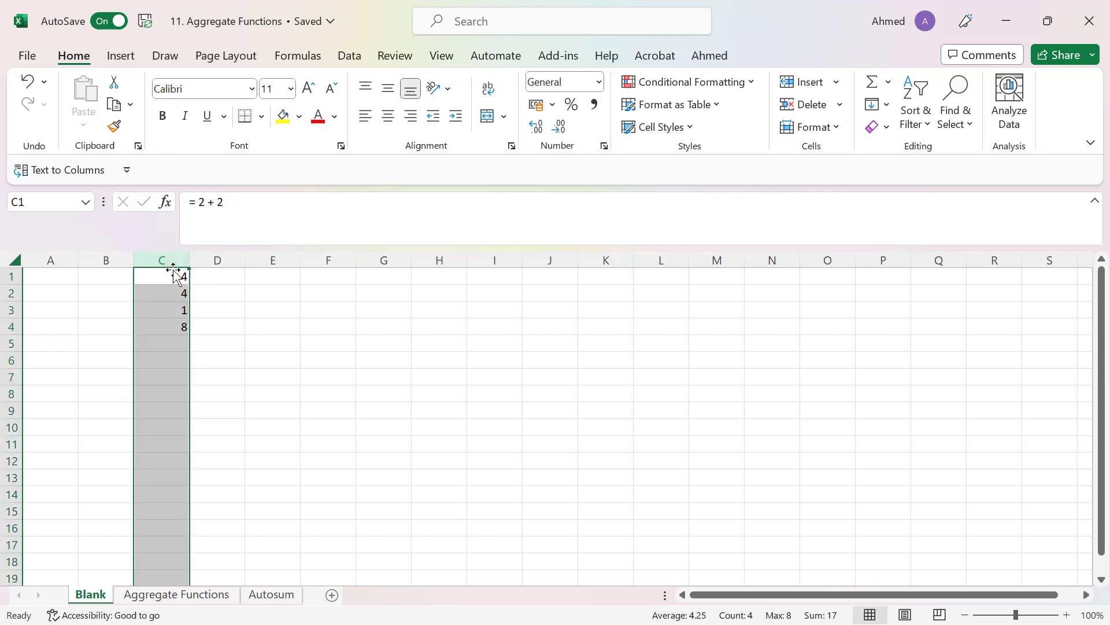
{"action": "left_click", "coordinate": [175, 276]}
{"action": "left_click_drag", "start_coordinate": [168, 275], "coordinate": [169, 325]}
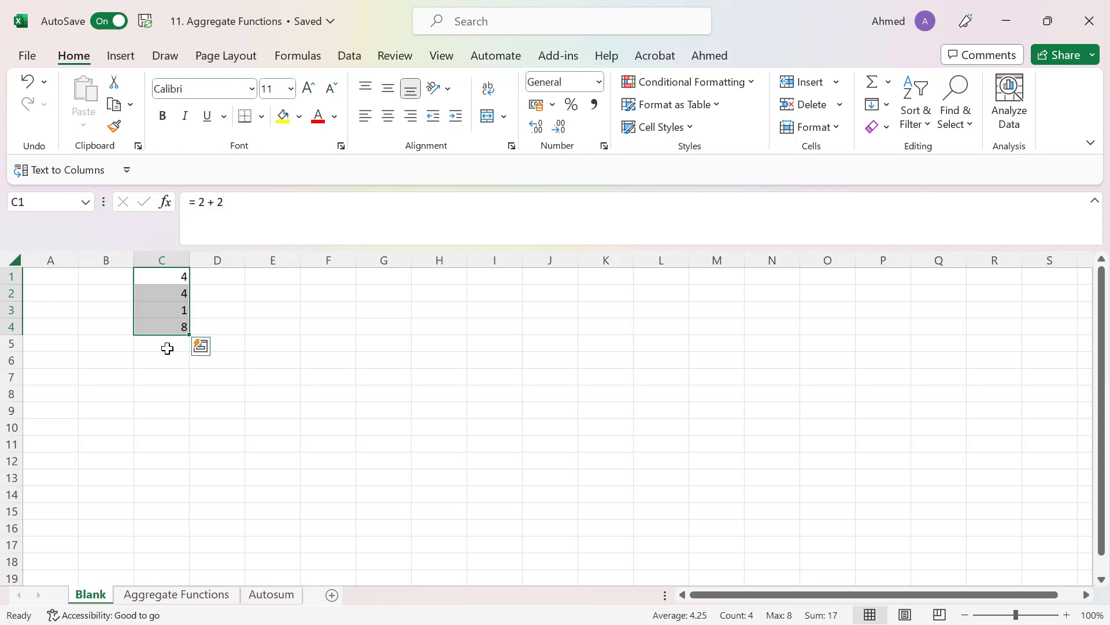
- Enter the combined formula = 2 + (2 ^ 3) in cell C5
{"action": "left_click", "coordinate": [167, 348]}
{"action": "type", "text": "= 2"}
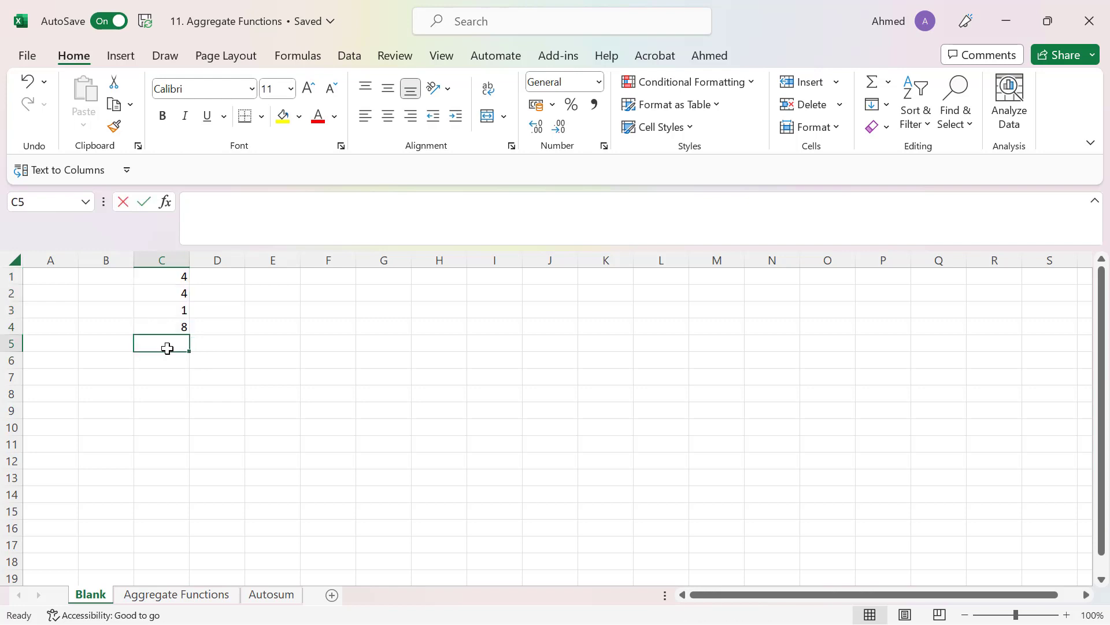
{"action": "type", "text": " +"}
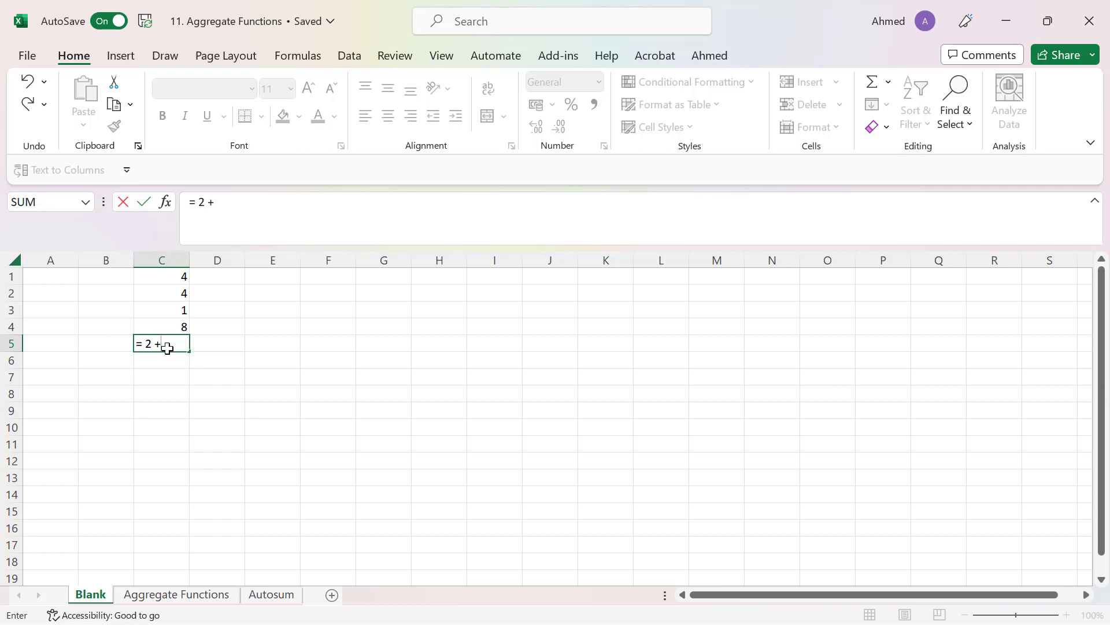
{"action": "type", "text": " (2 ^ 3)"}
{"action": "key", "text": "Return"}
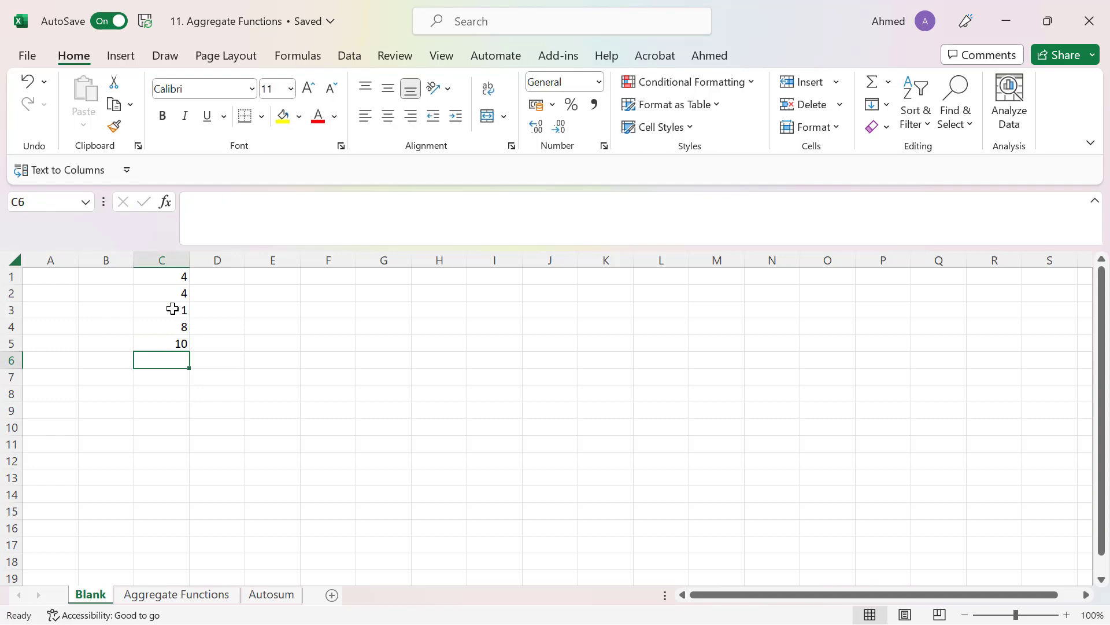
- Examine the formulas in C1:C5, highlighting the hard-coded formula of cell C1 without changing it
{"action": "left_click_drag", "start_coordinate": [177, 279], "coordinate": [171, 345]}
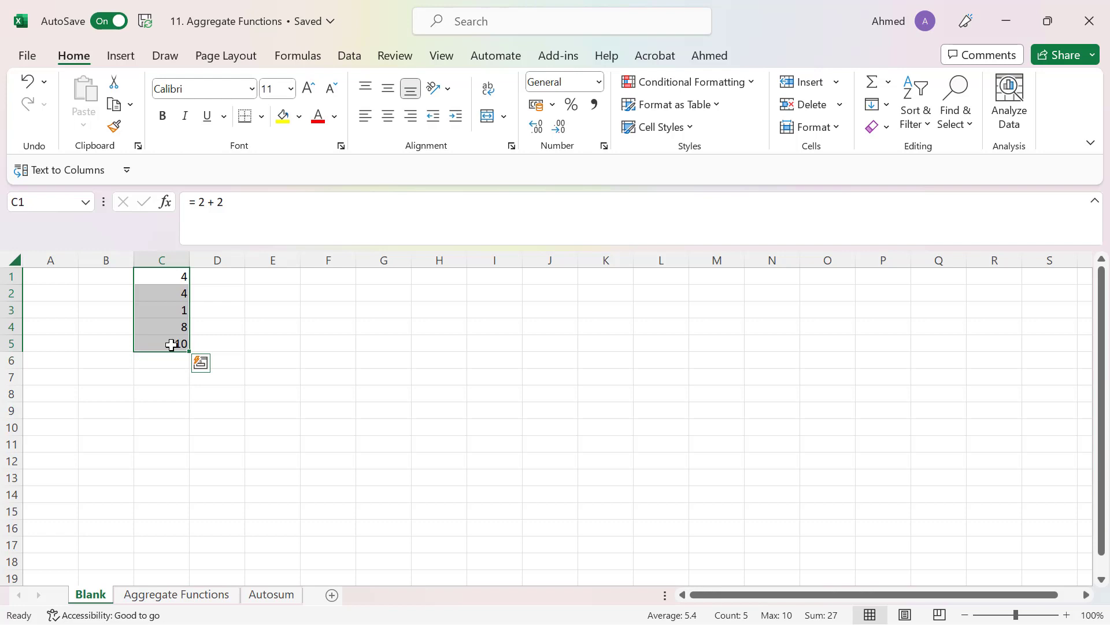
{"action": "left_click", "coordinate": [329, 279]}
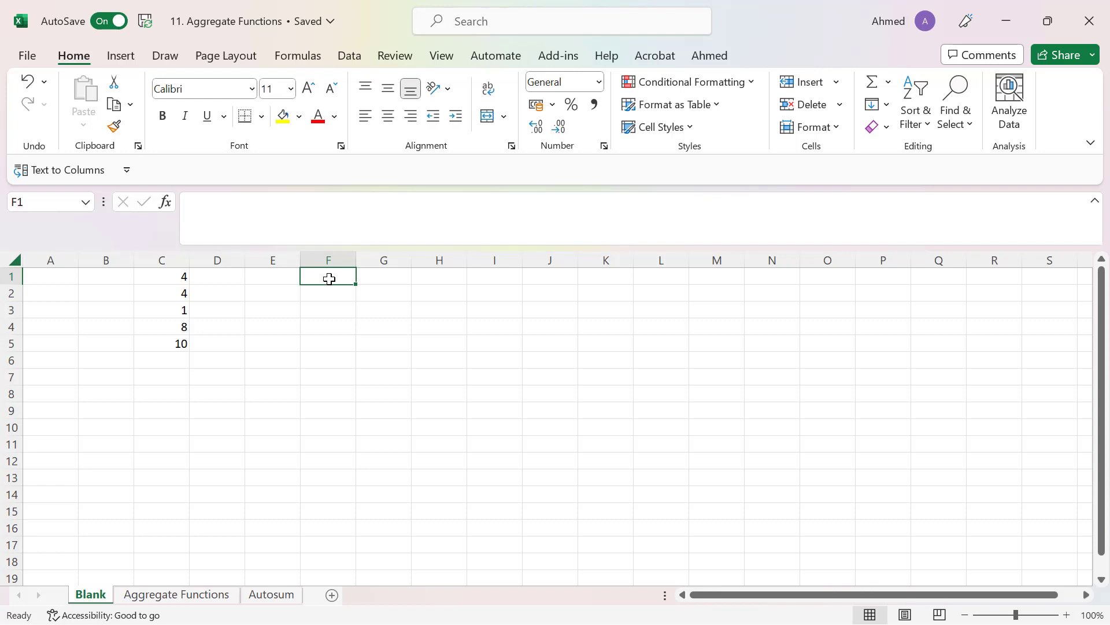
{"action": "left_click", "coordinate": [170, 276]}
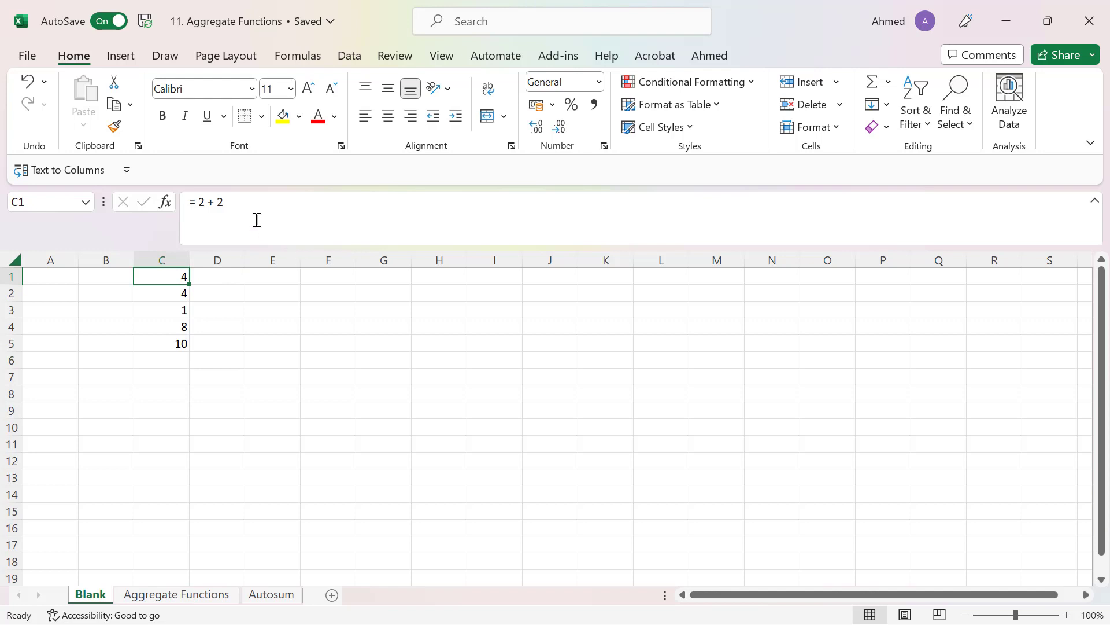
{"action": "left_click", "coordinate": [240, 203]}
{"action": "left_click_drag", "start_coordinate": [241, 203], "coordinate": [187, 202]}
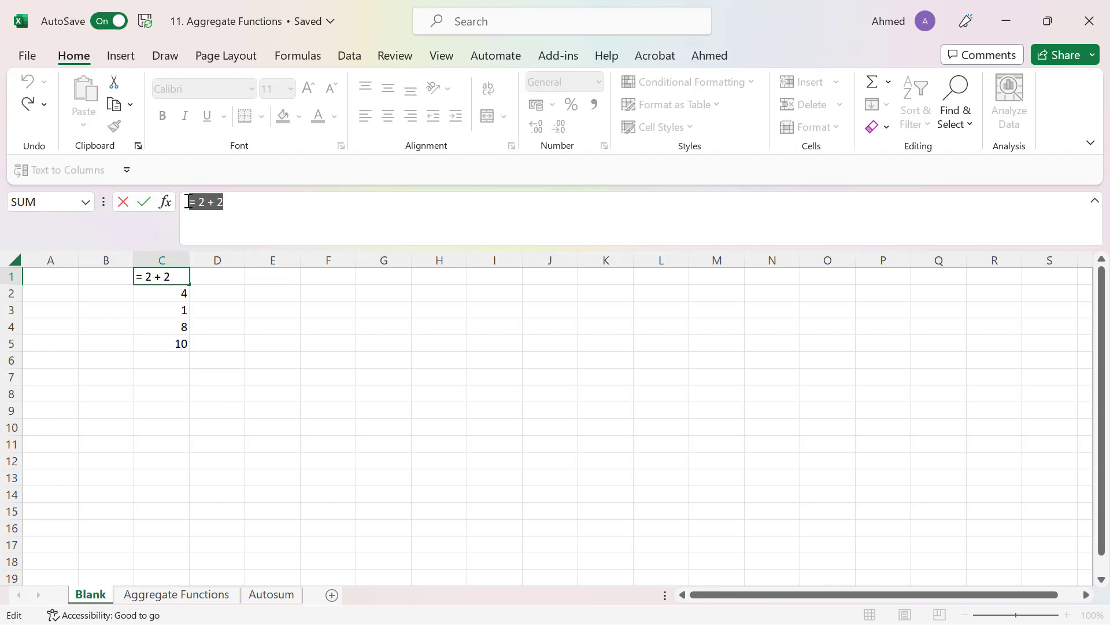
{"action": "key", "text": "Escape"}
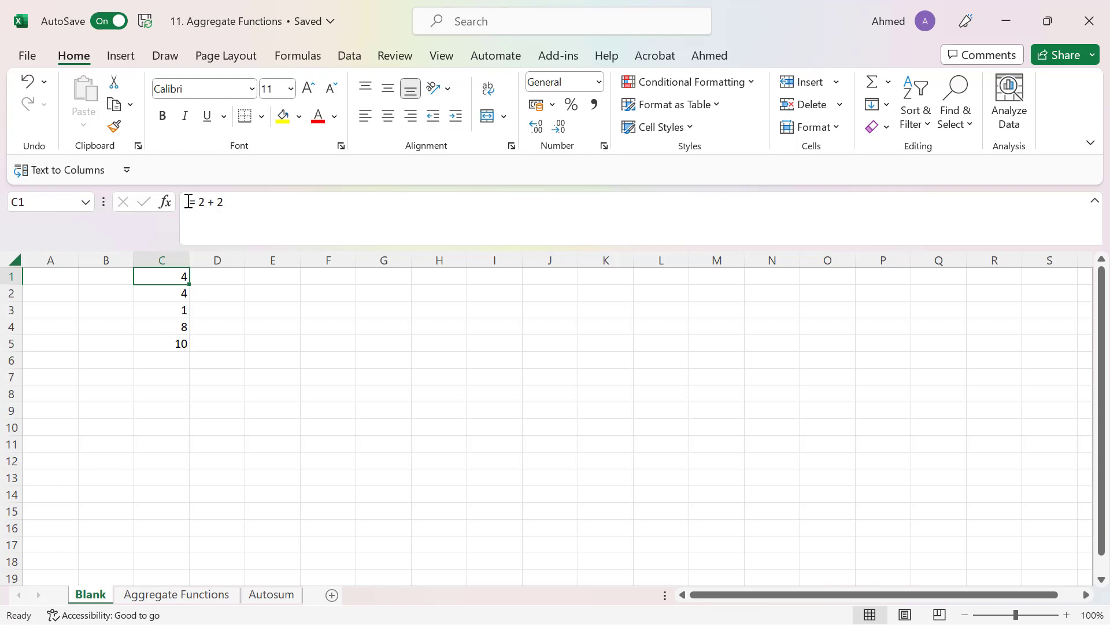
- Enter the value 2 in both G1 and H1 and select the two cells
{"action": "left_click", "coordinate": [379, 278]}
{"action": "type", "text": "2"}
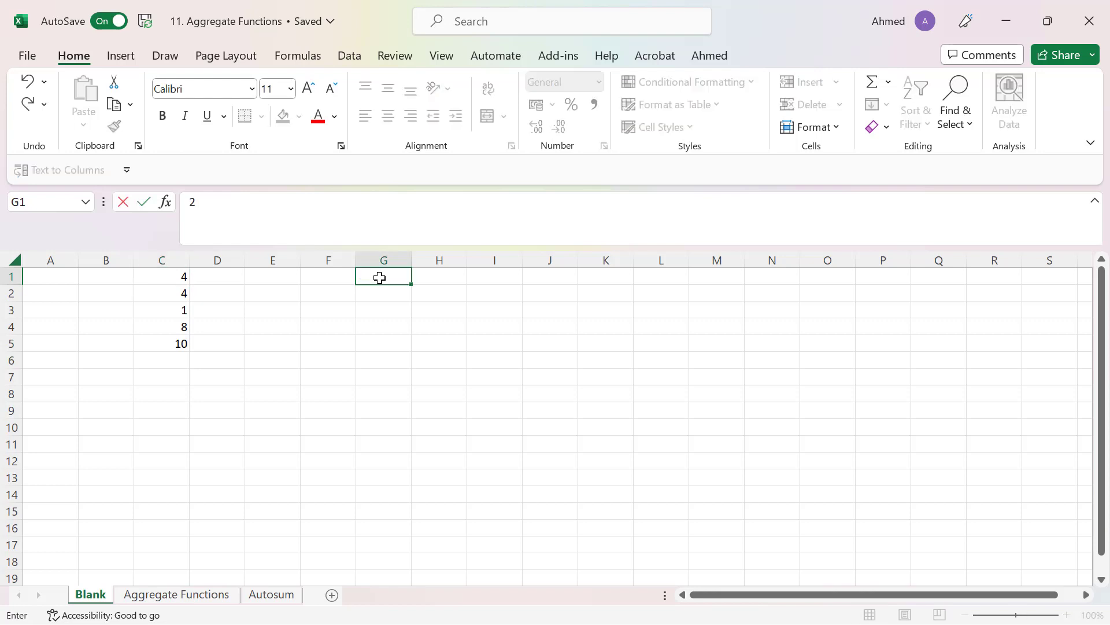
{"action": "key", "text": "Return"}
{"action": "left_click", "coordinate": [438, 277]}
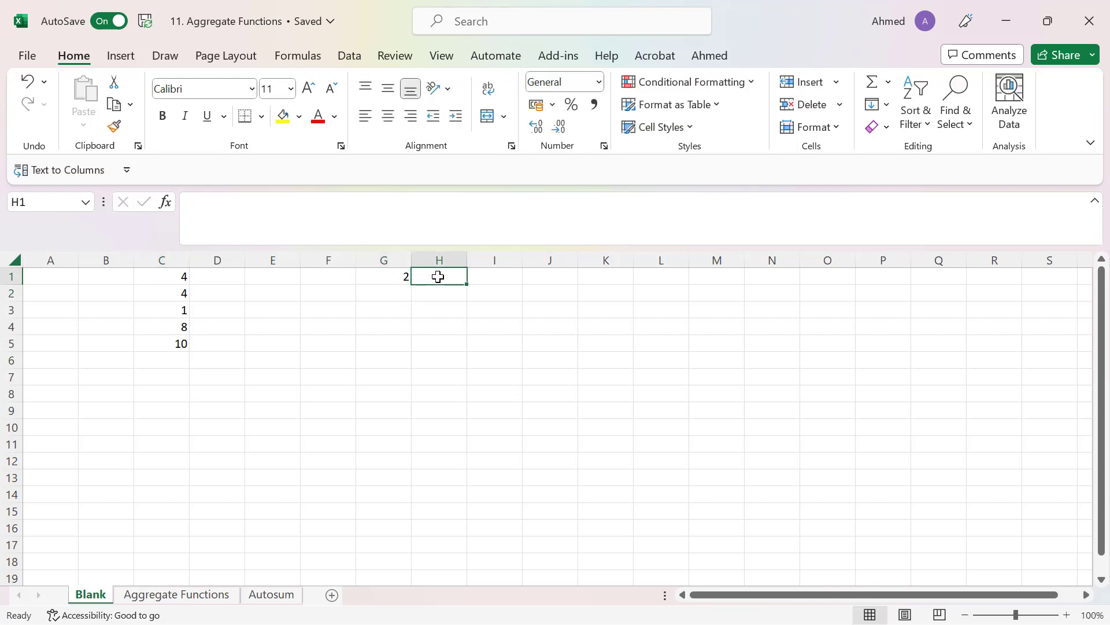
{"action": "type", "text": "2"}
{"action": "key", "text": "Return"}
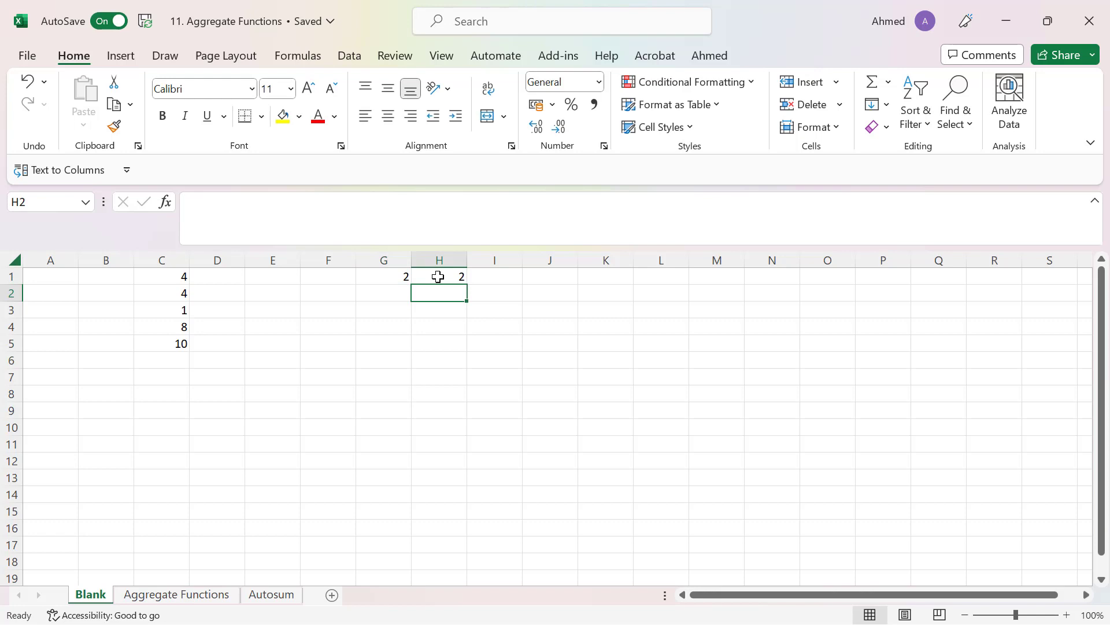
{"action": "left_click", "coordinate": [397, 278]}
{"action": "left_click", "coordinate": [451, 275]}
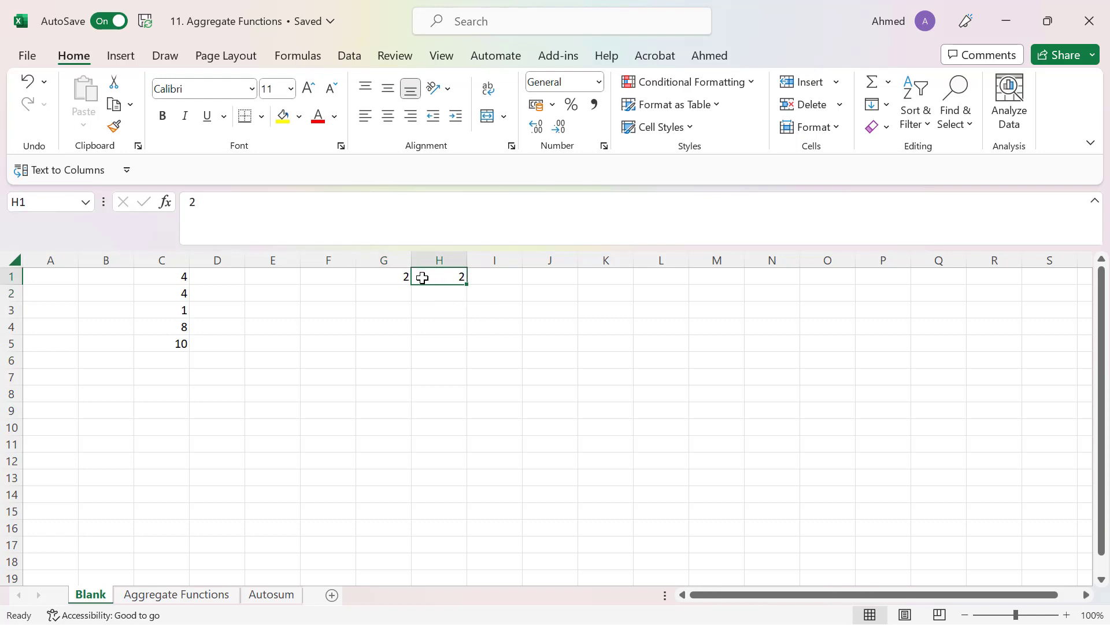
{"action": "left_click_drag", "start_coordinate": [389, 272], "coordinate": [444, 272]}
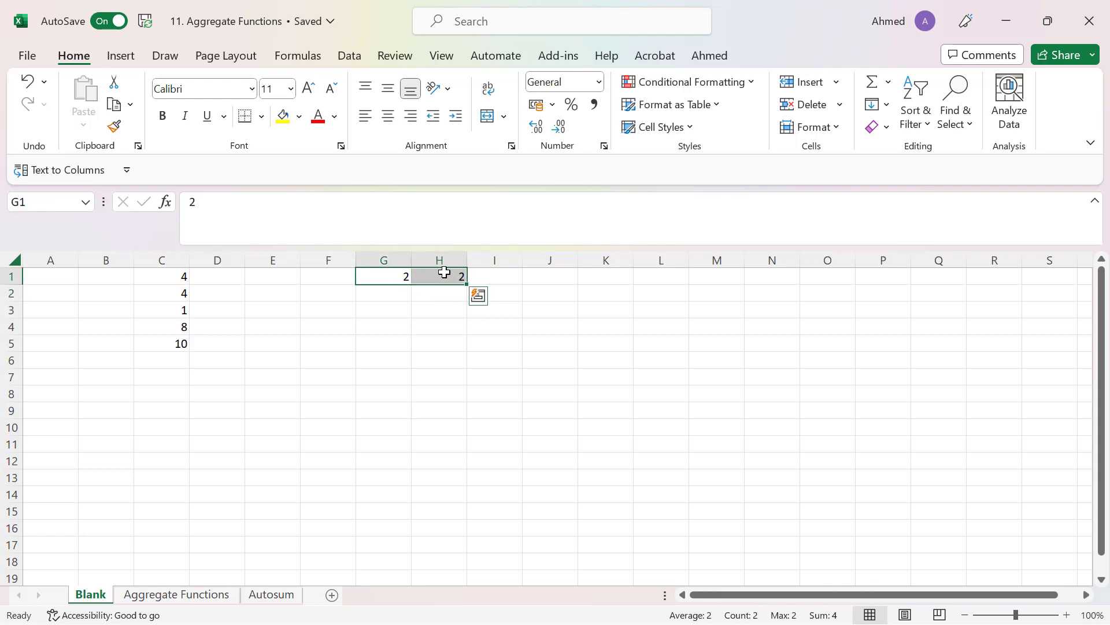
- Add the two input cells in E1 by reference with the formula =G1 + H1, and reselect E1
{"action": "left_click", "coordinate": [272, 277]}
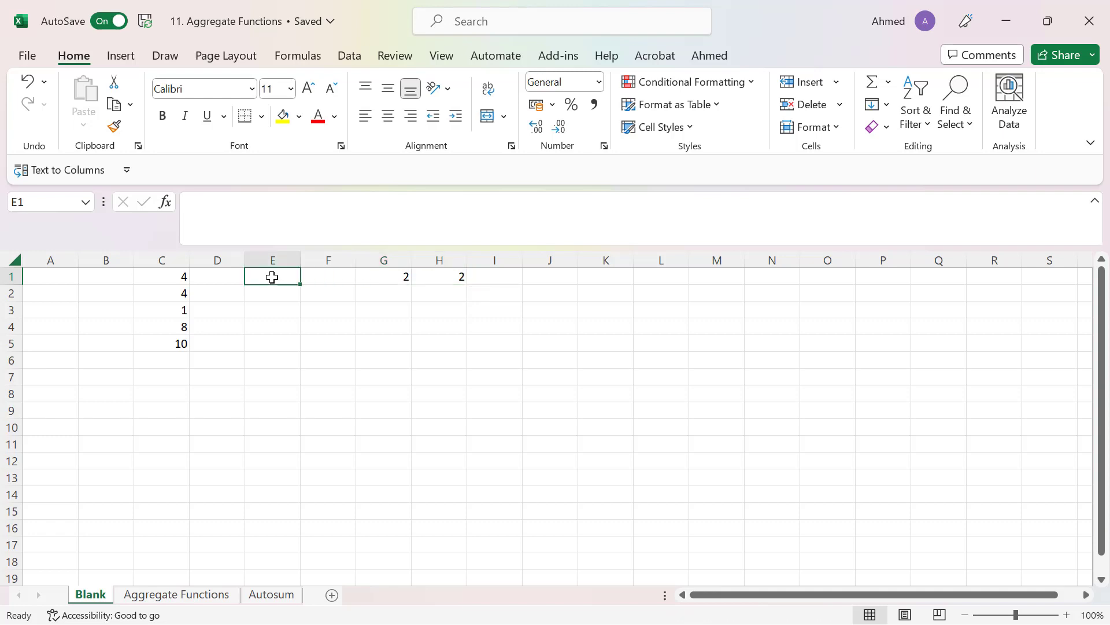
{"action": "type", "text": "="}
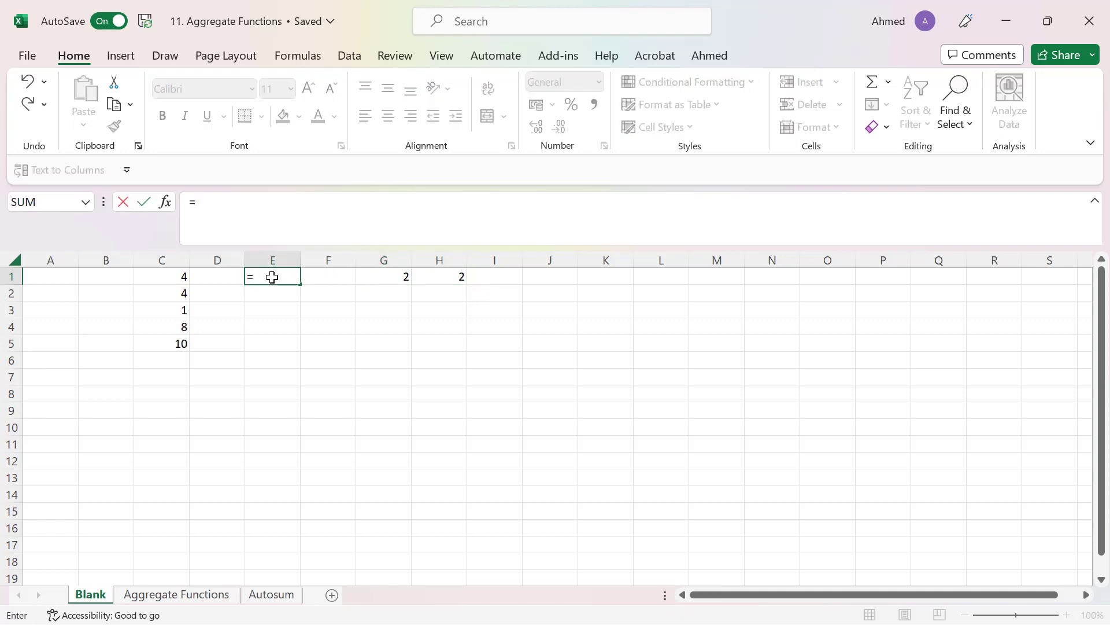
{"action": "left_click", "coordinate": [388, 277]}
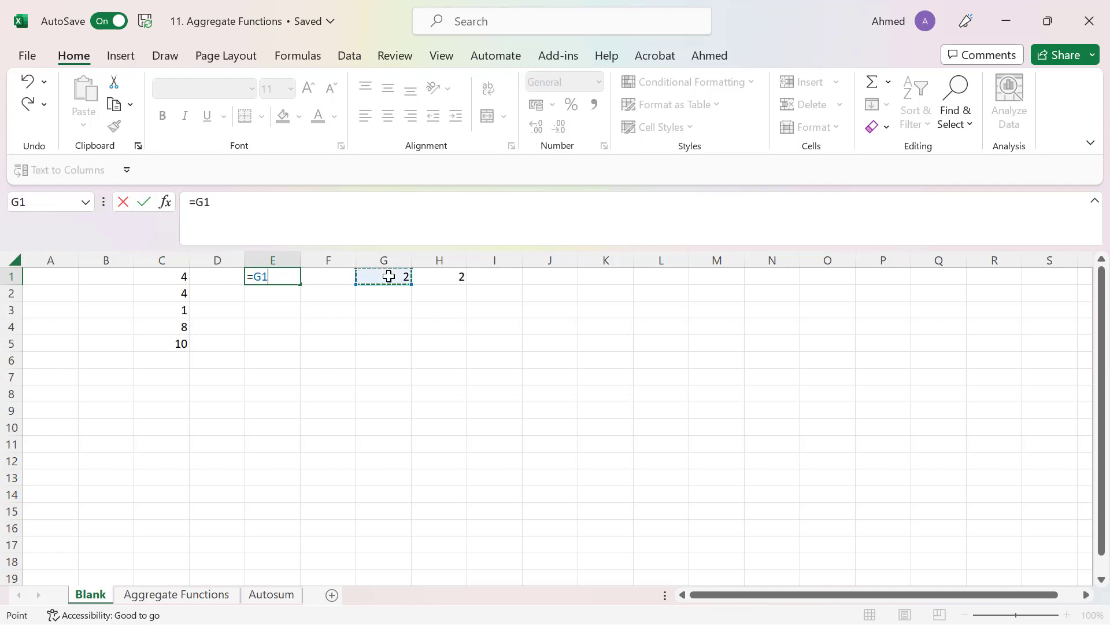
{"action": "type", "text": "+"}
{"action": "left_click", "coordinate": [451, 275]}
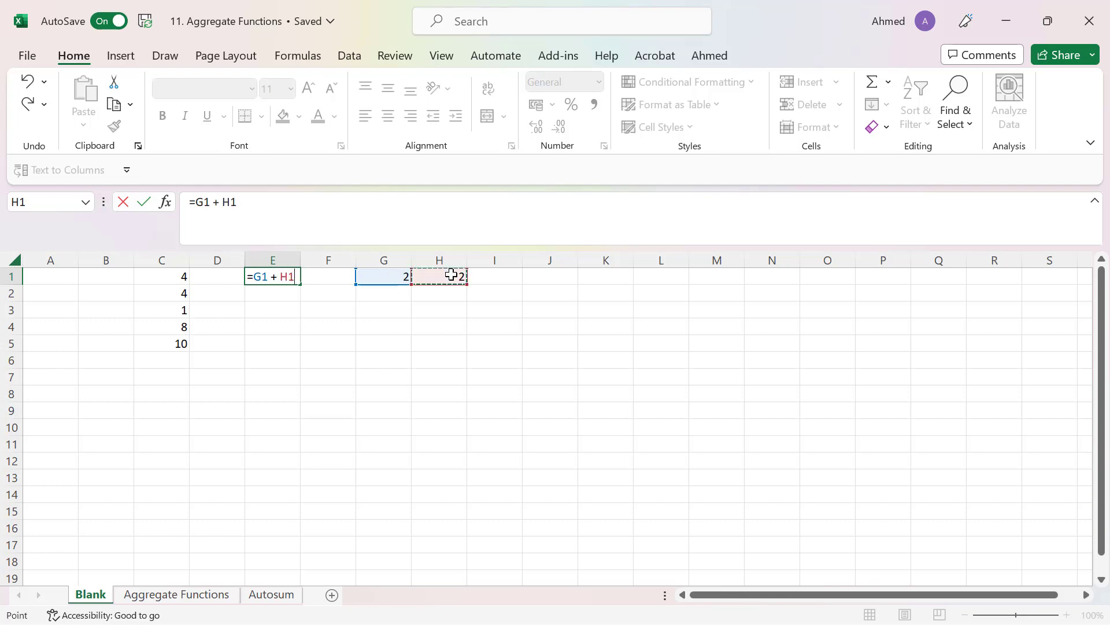
{"action": "key", "text": "Return"}
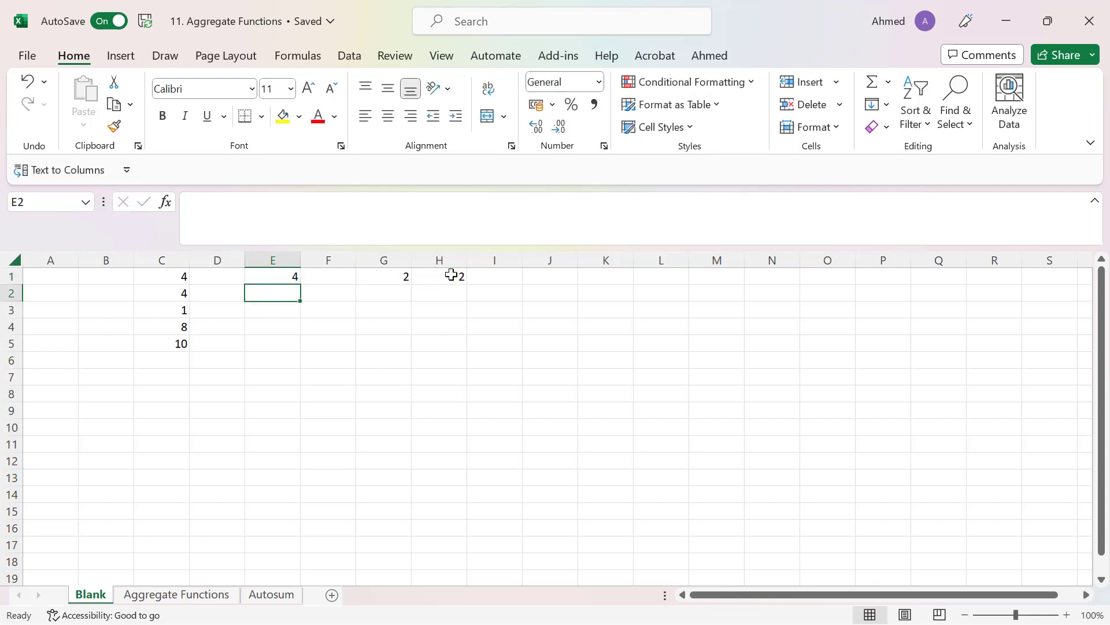
{"action": "key", "text": "Up"}
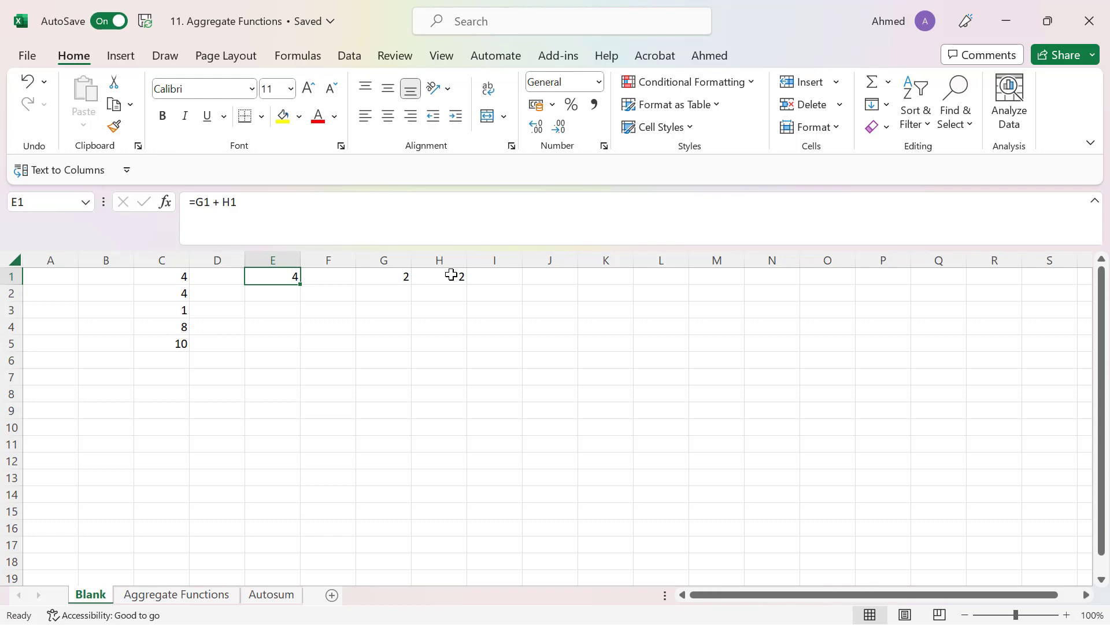
- Change the second number in cell C1's formula to 8 so it reads = 2 + 8, and reselect C1
{"action": "left_click", "coordinate": [166, 274]}
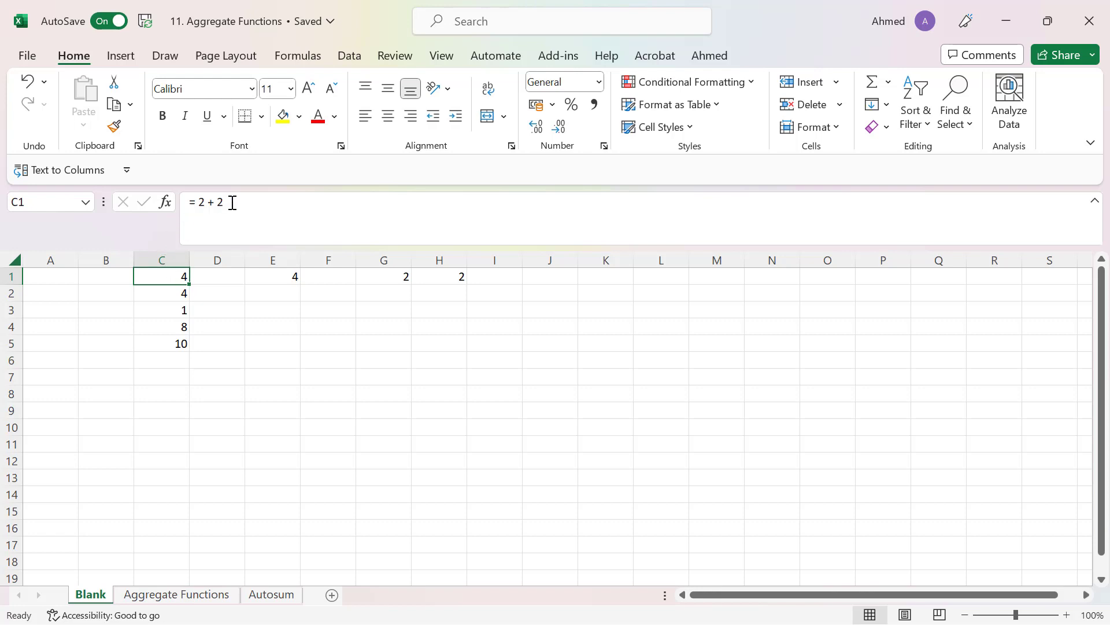
{"action": "left_click", "coordinate": [232, 202]}
{"action": "key", "text": "BackSpace"}
{"action": "type", "text": "8"}
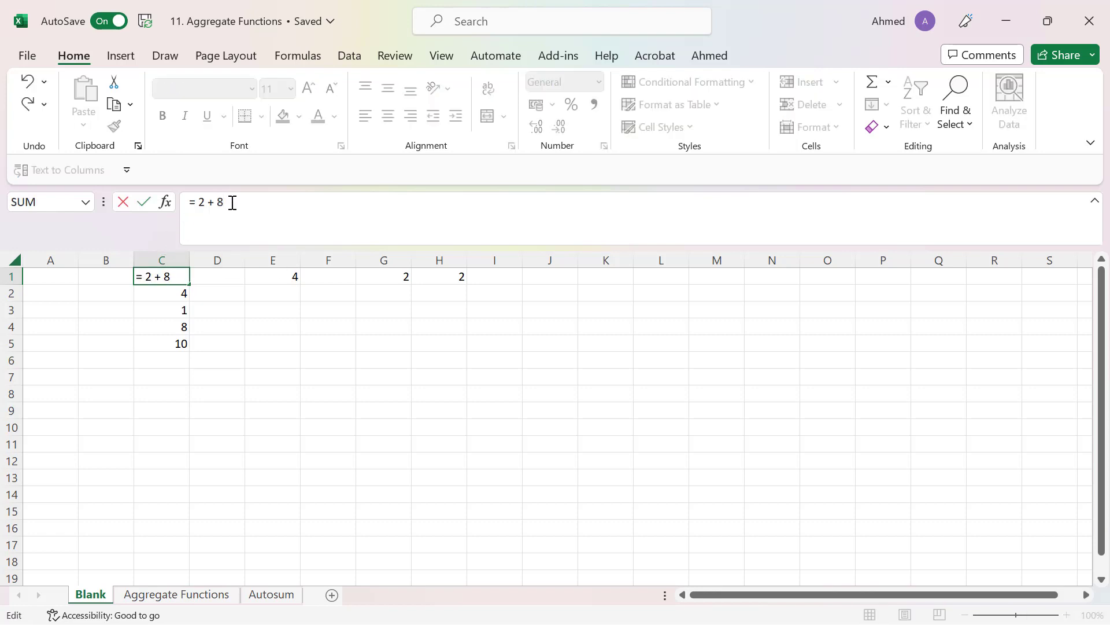
{"action": "key", "text": "Return"}
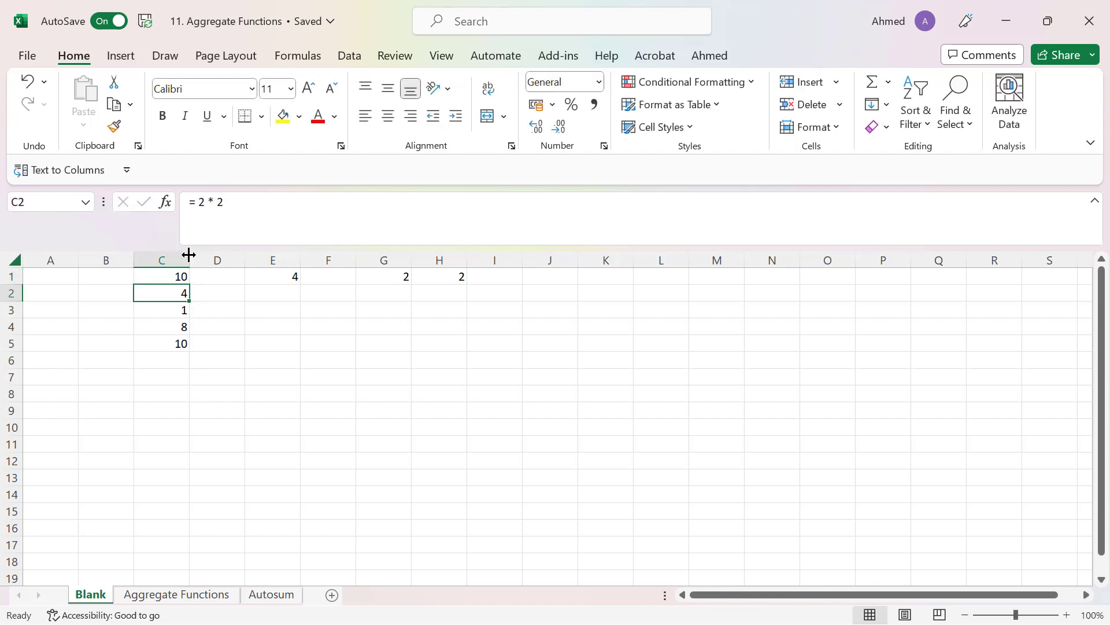
{"action": "left_click", "coordinate": [170, 276]}
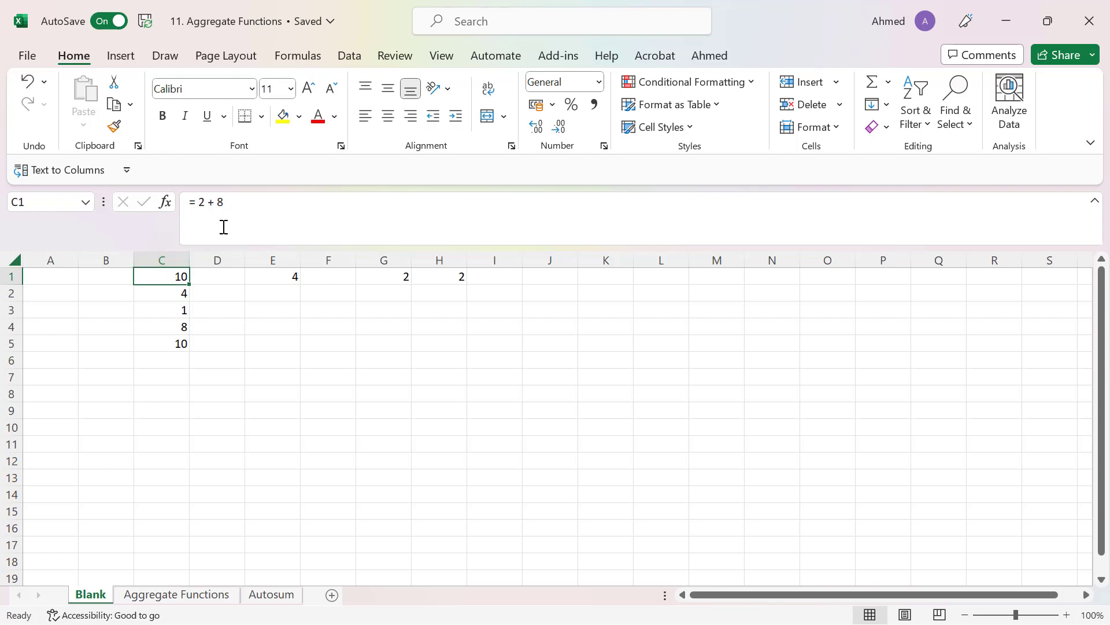
- Change the second number in cell C1's formula to 18 so it reads = 2 + 18, and reselect C1
{"action": "left_click", "coordinate": [249, 206]}
{"action": "key", "text": "BackSpace"}
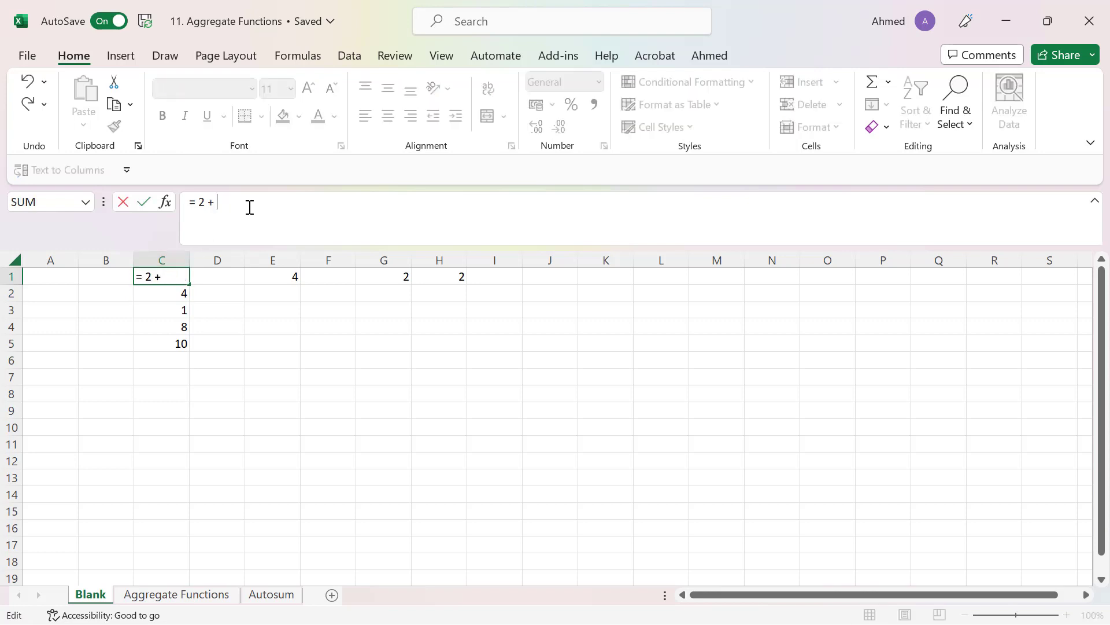
{"action": "type", "text": "18"}
{"action": "key", "text": "Return"}
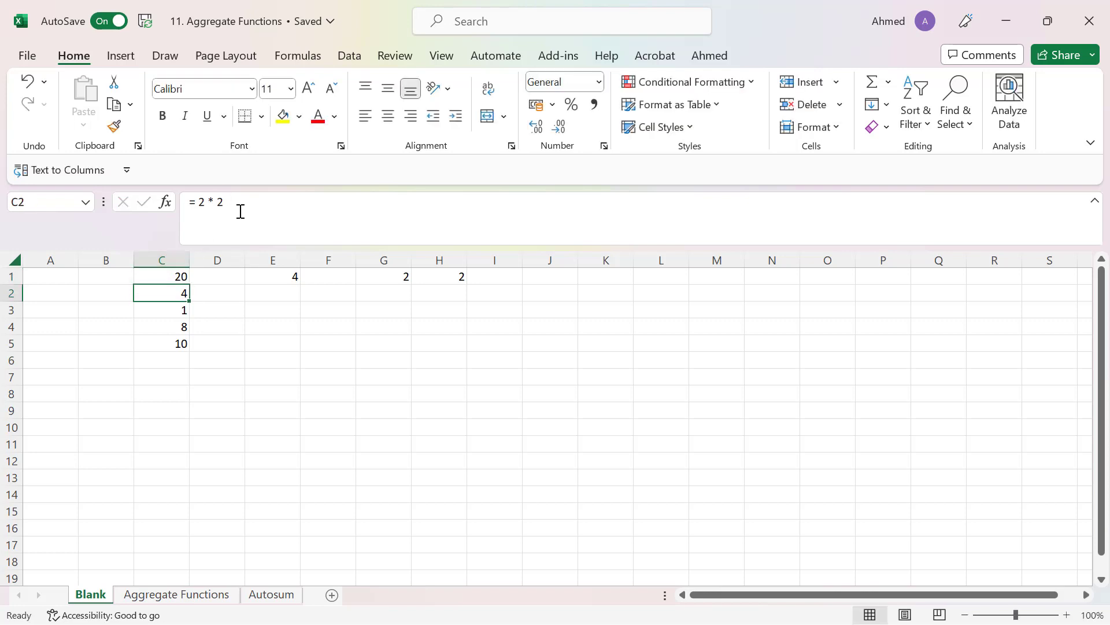
{"action": "left_click", "coordinate": [165, 278]}
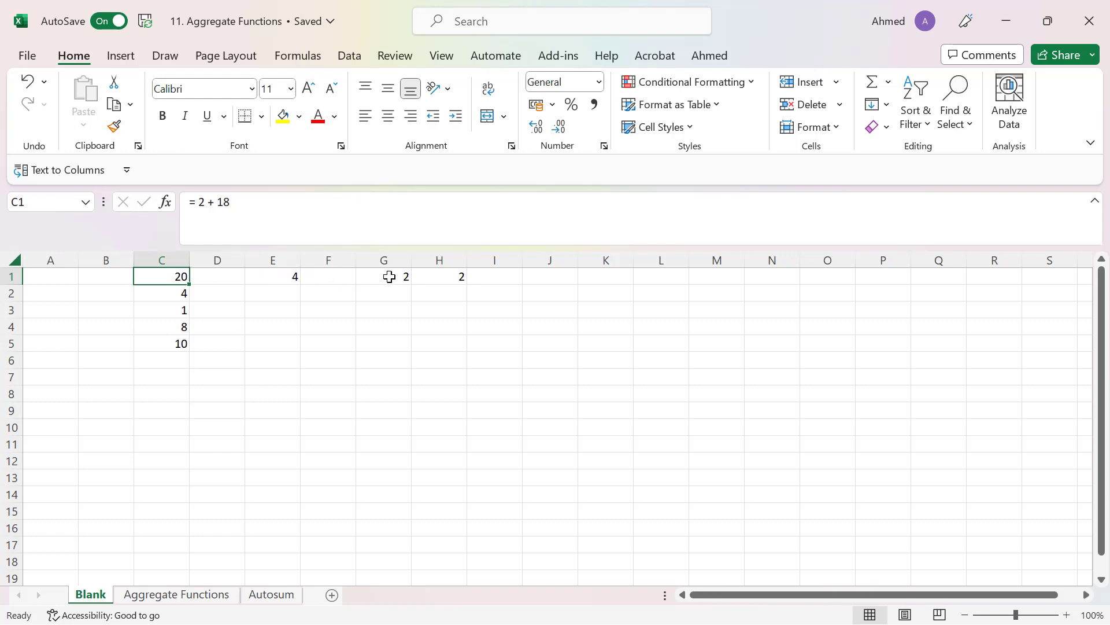
- Examine the cell-reference formula in E1 and the input cells G1 and H1 that it adds
{"action": "left_click_drag", "start_coordinate": [389, 277], "coordinate": [427, 273]}
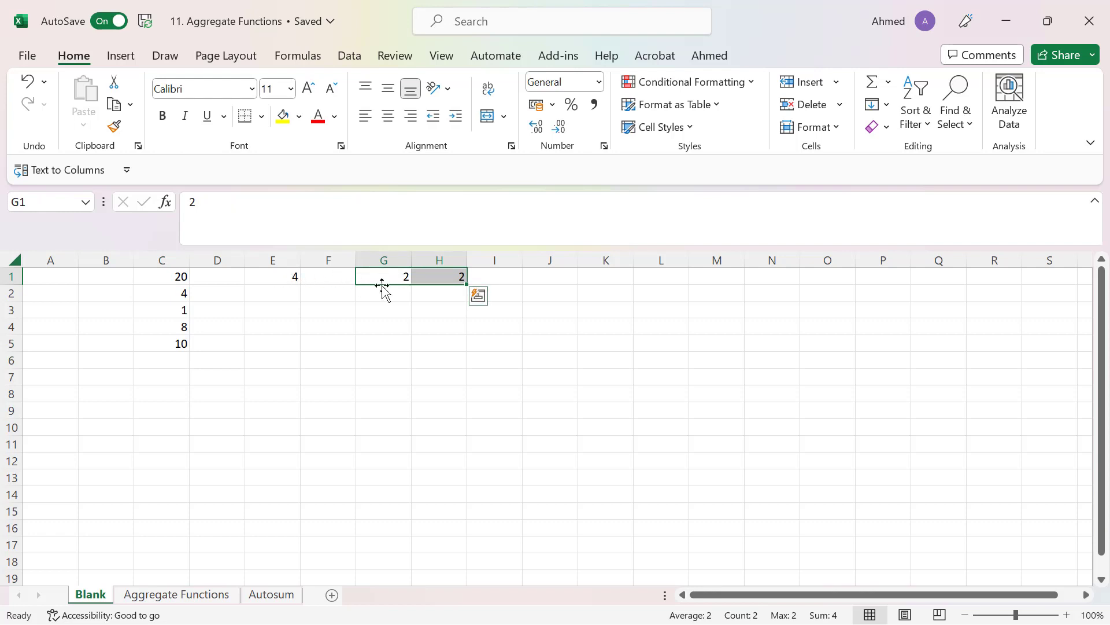
{"action": "left_click", "coordinate": [383, 312]}
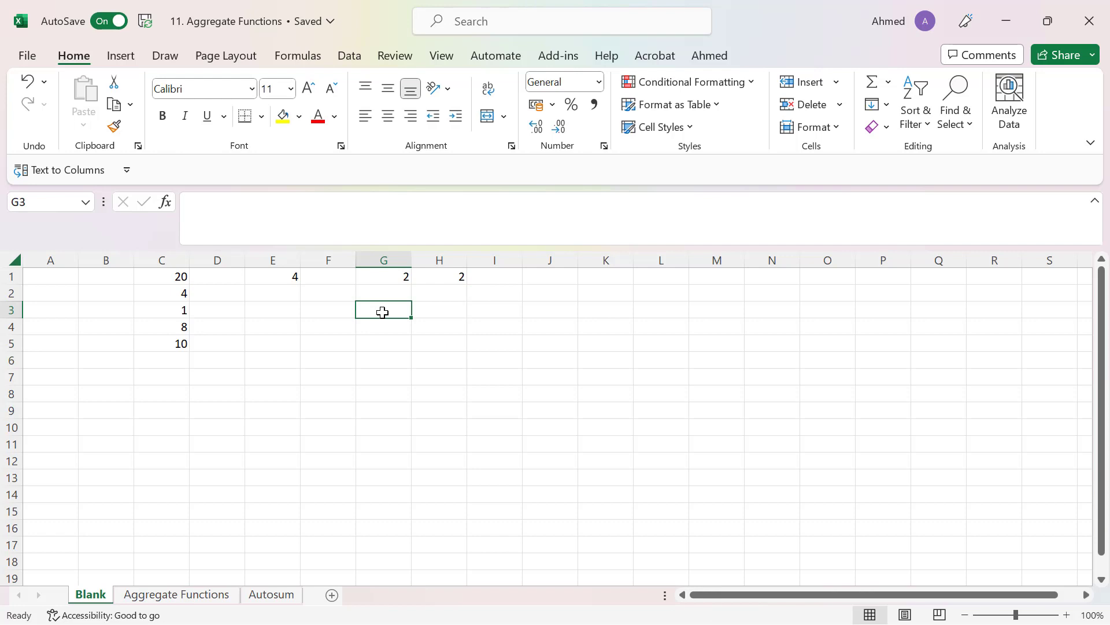
{"action": "left_click", "coordinate": [284, 275]}
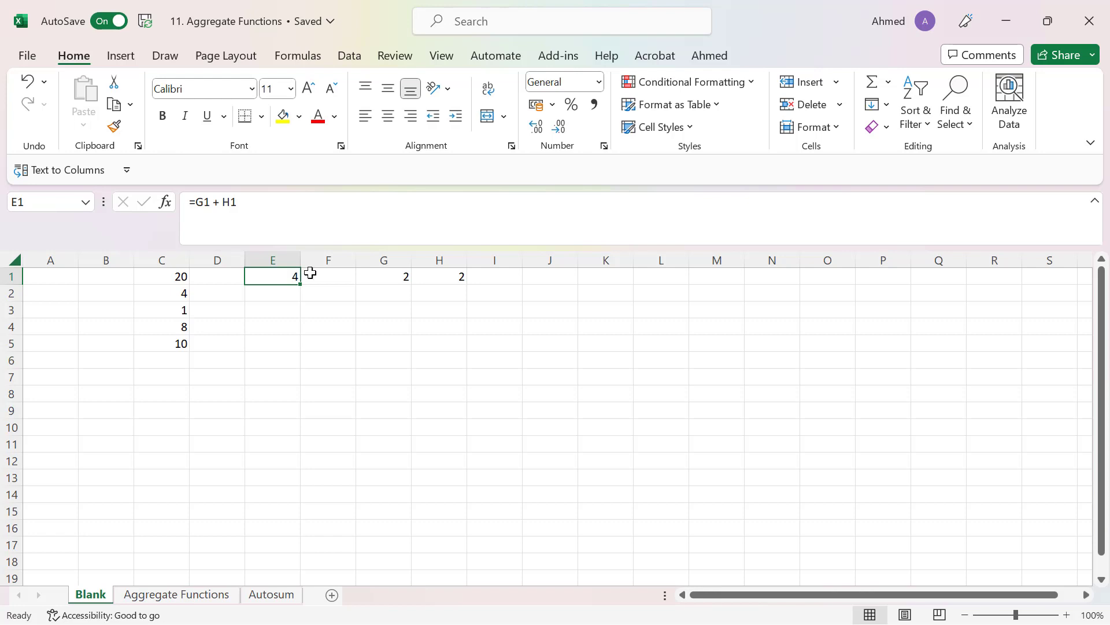
{"action": "left_click_drag", "start_coordinate": [383, 274], "coordinate": [451, 276]}
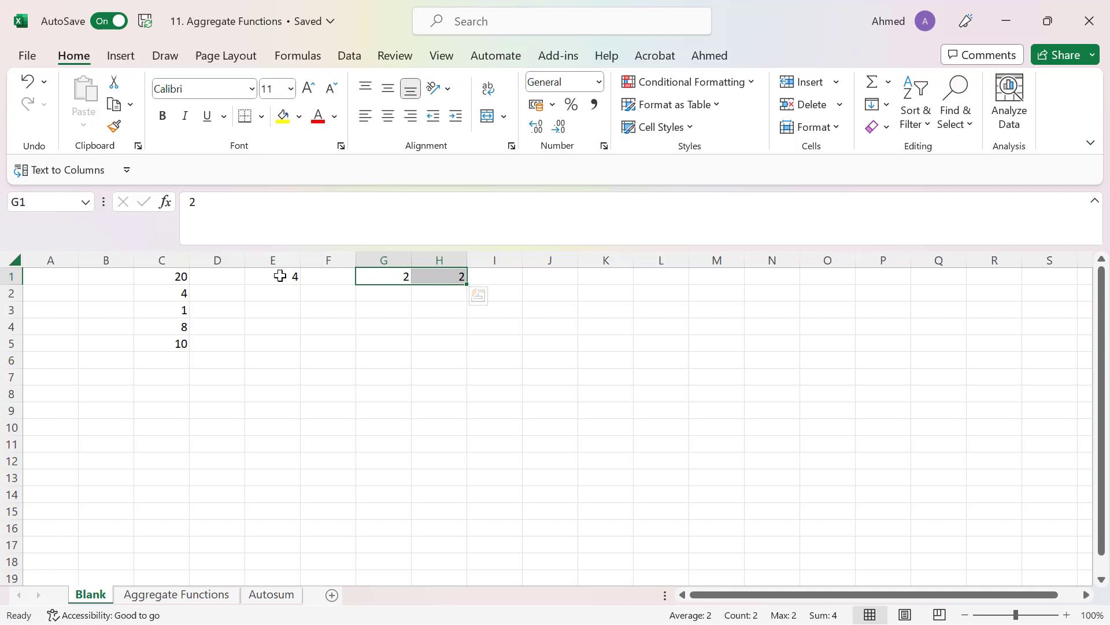
{"action": "left_click", "coordinate": [280, 276]}
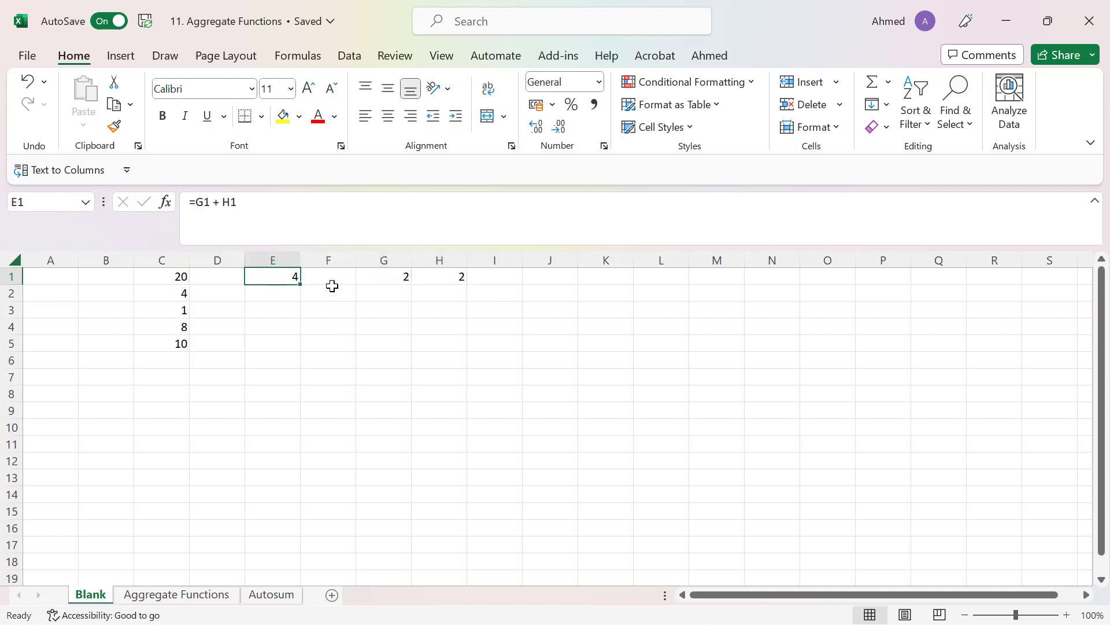
{"action": "left_click", "coordinate": [366, 276]}
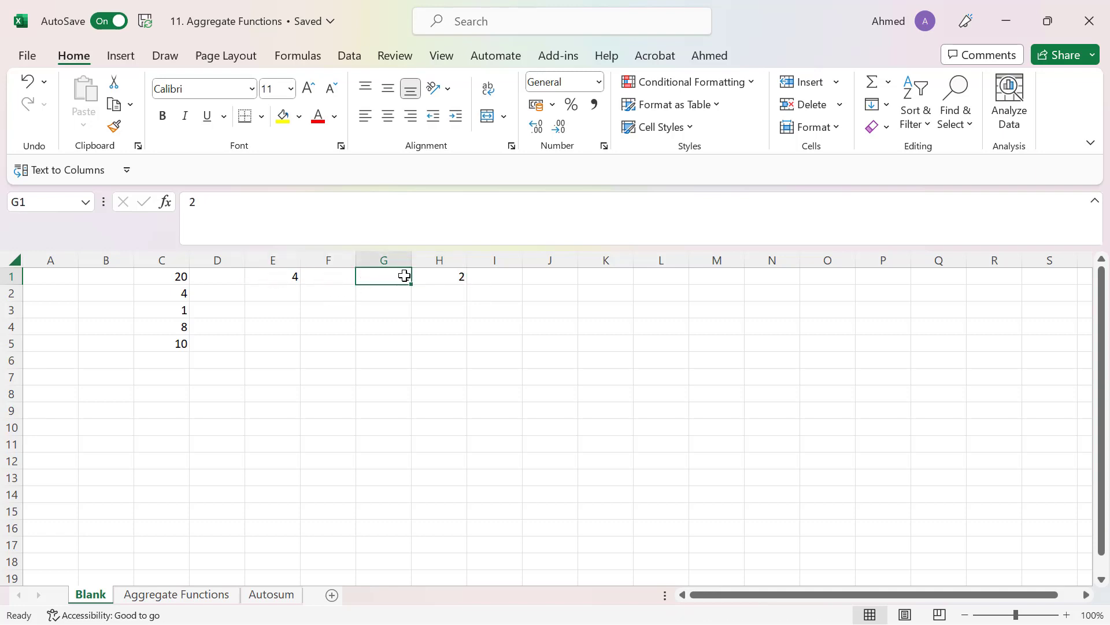
- Set the second input cell, H1, to 8 while leaving the formula in E1 untouched
{"action": "left_click", "coordinate": [448, 278]}
{"action": "type", "text": "8"}
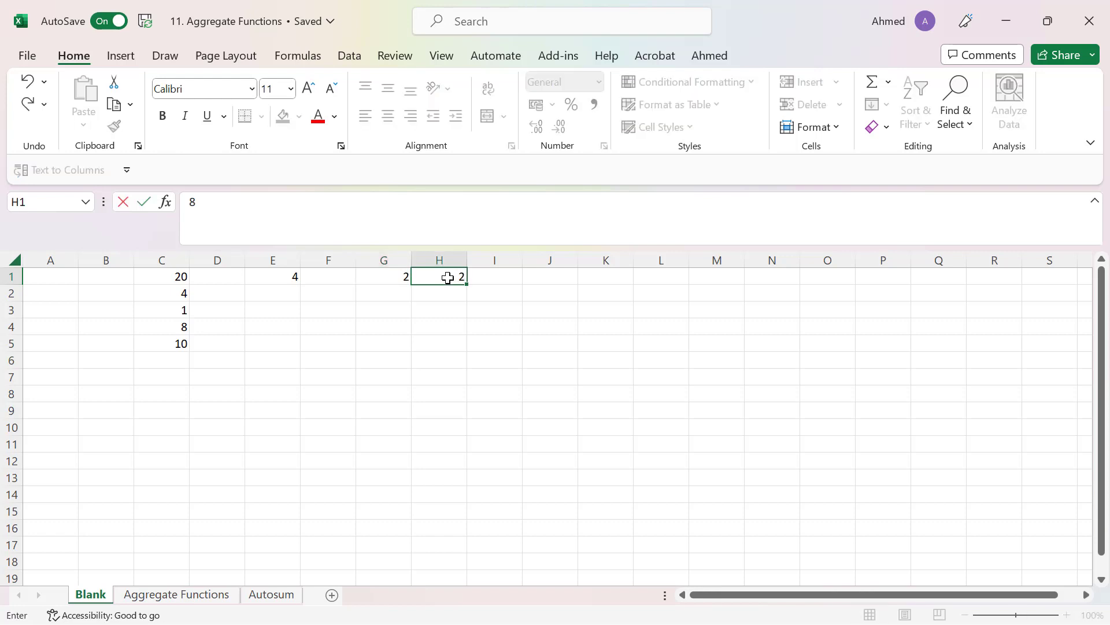
{"action": "key", "text": "Return"}
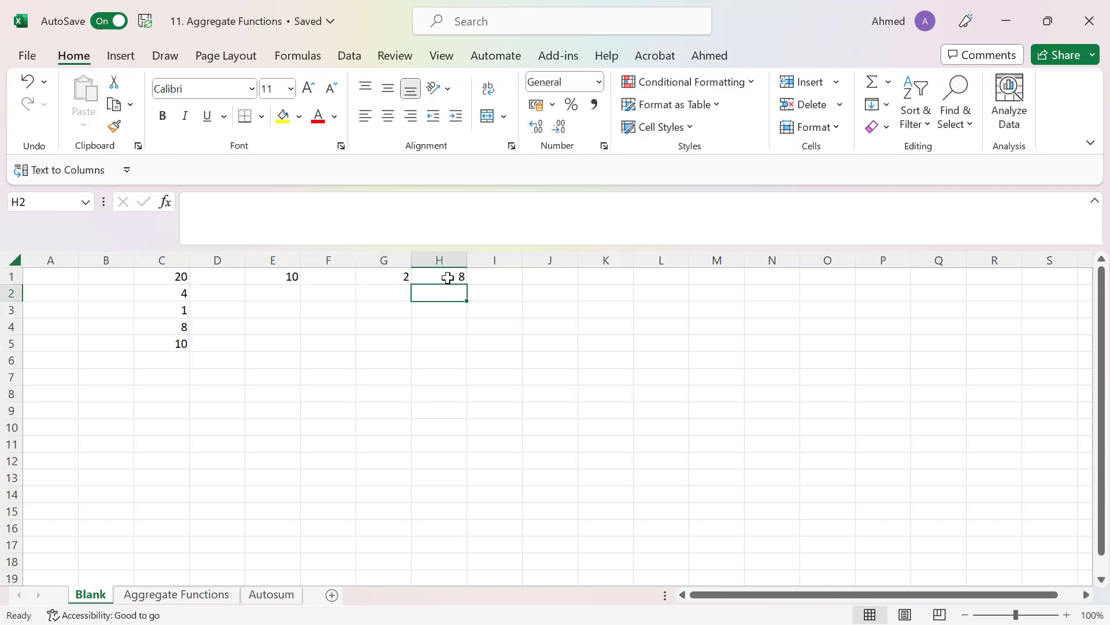
- Replace the value in H1 with 18 and select E1 to check its cell-reference formula
{"action": "left_click", "coordinate": [448, 278]}
{"action": "type", "text": "18"}
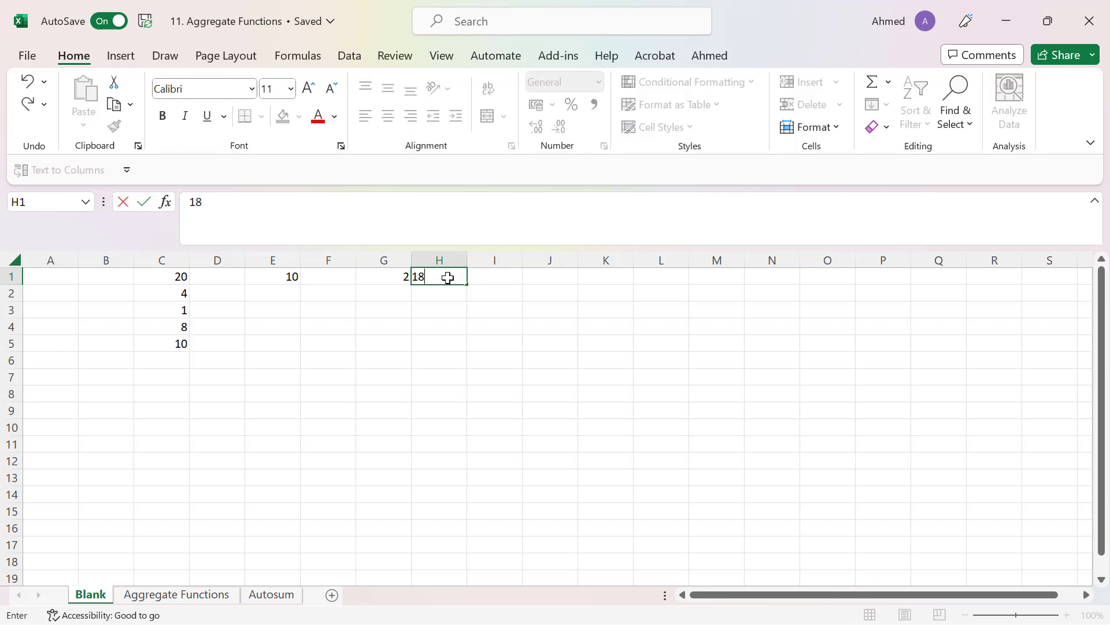
{"action": "key", "text": "Return"}
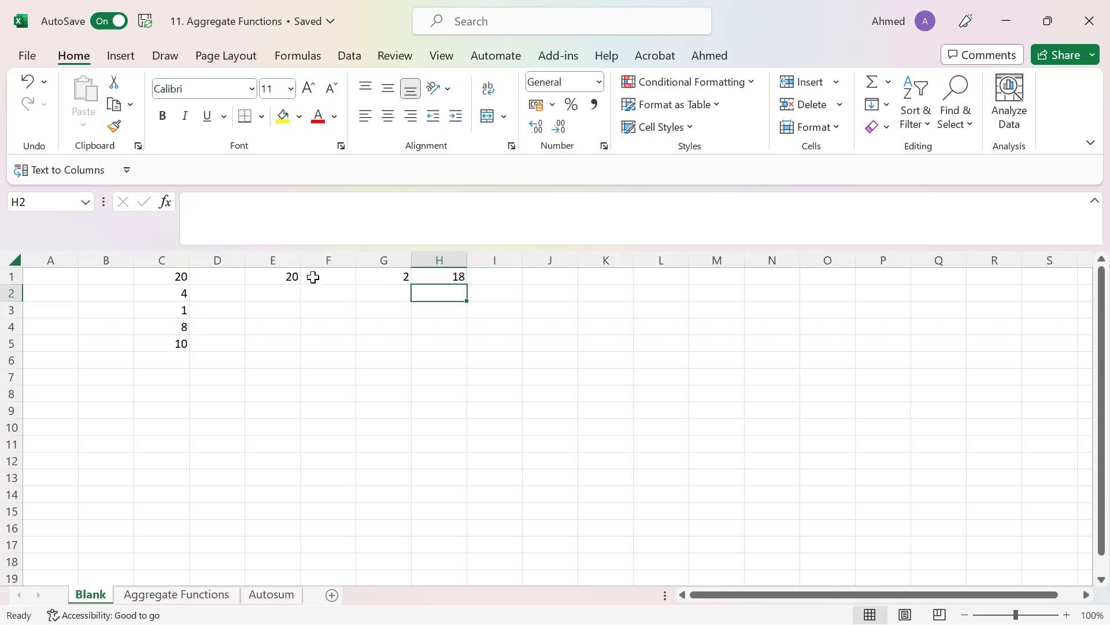
{"action": "left_click", "coordinate": [277, 278]}
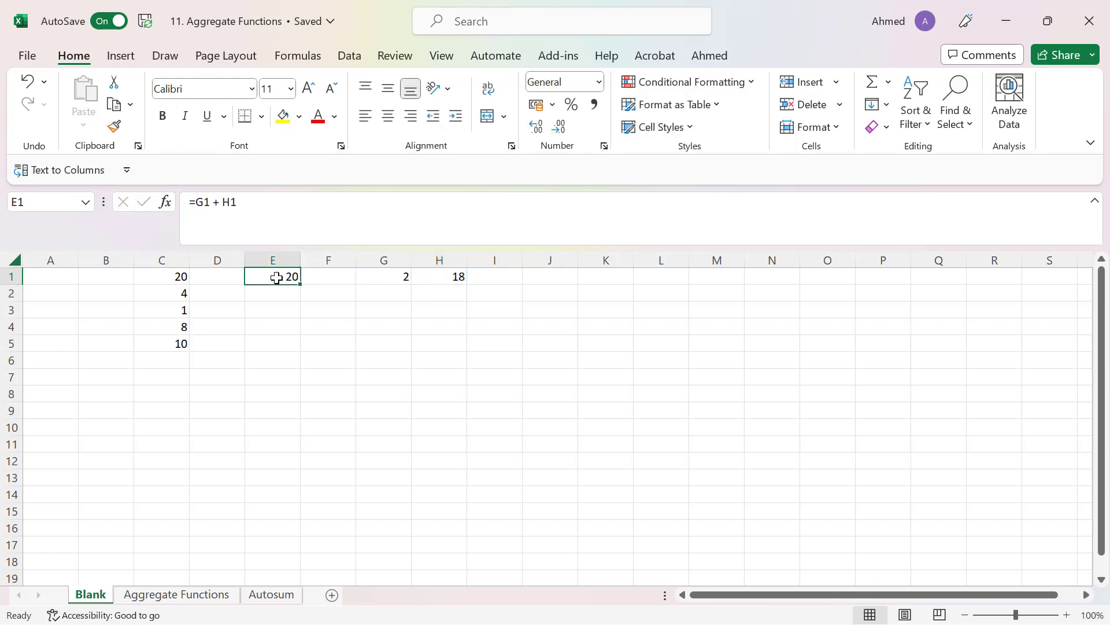